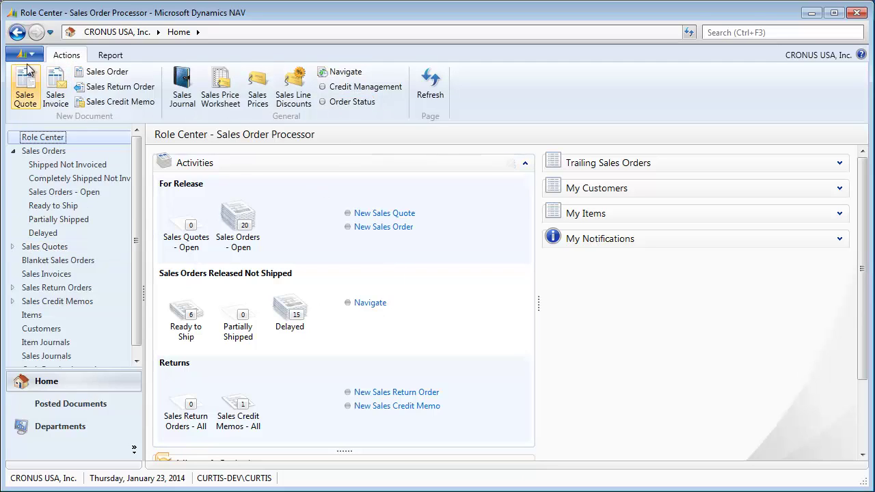
{"action": "left_click", "coordinate": [109, 55]}
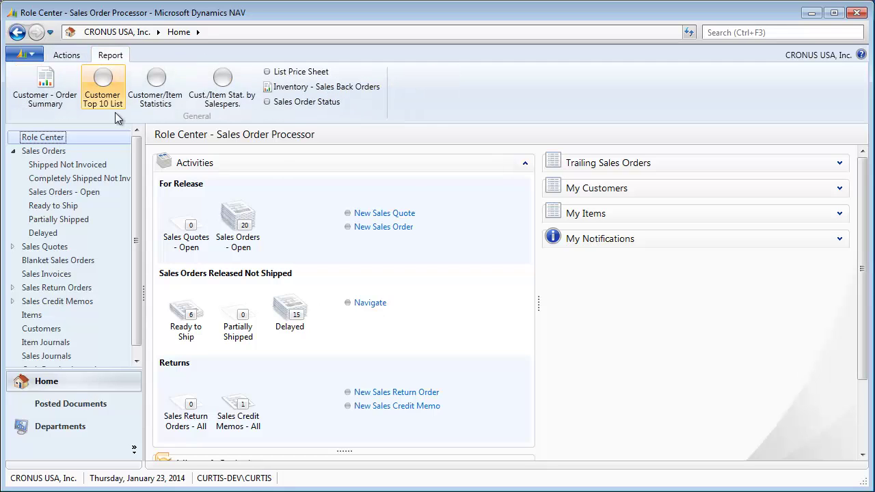
{"action": "left_click", "coordinate": [75, 54]}
{"action": "left_click", "coordinate": [26, 56]}
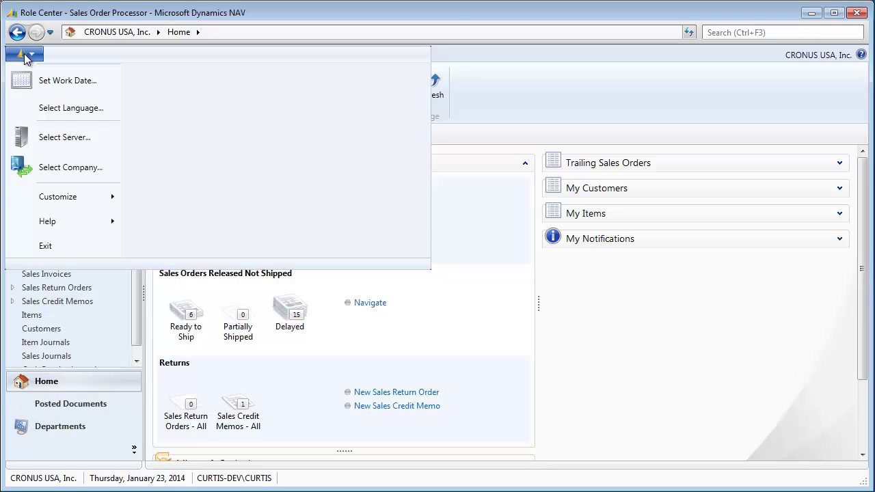
{"action": "left_click", "coordinate": [25, 55]}
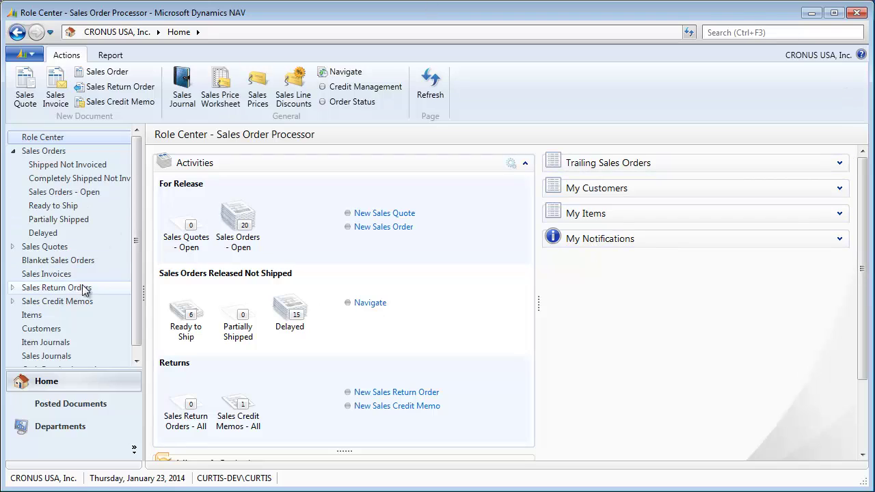
Step: Open the first sales order in the Shipped Not Invoiced list for editing
{"action": "left_click", "coordinate": [75, 166]}
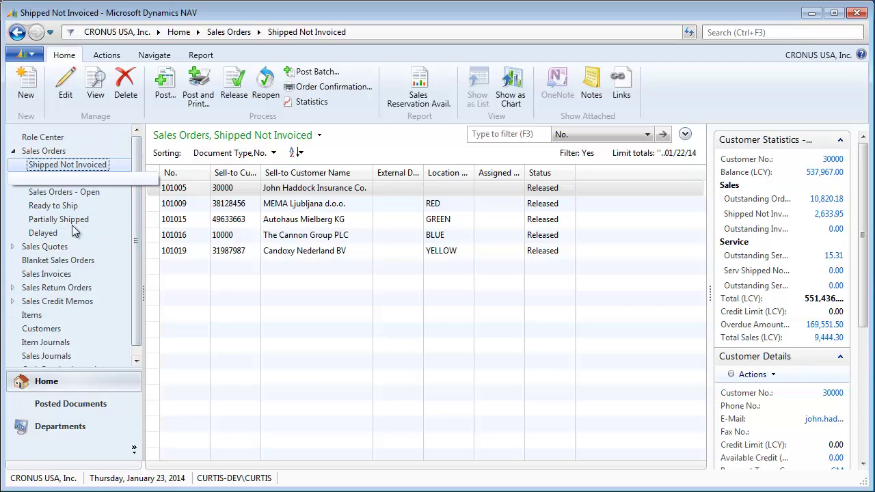
{"action": "left_click", "coordinate": [327, 189]}
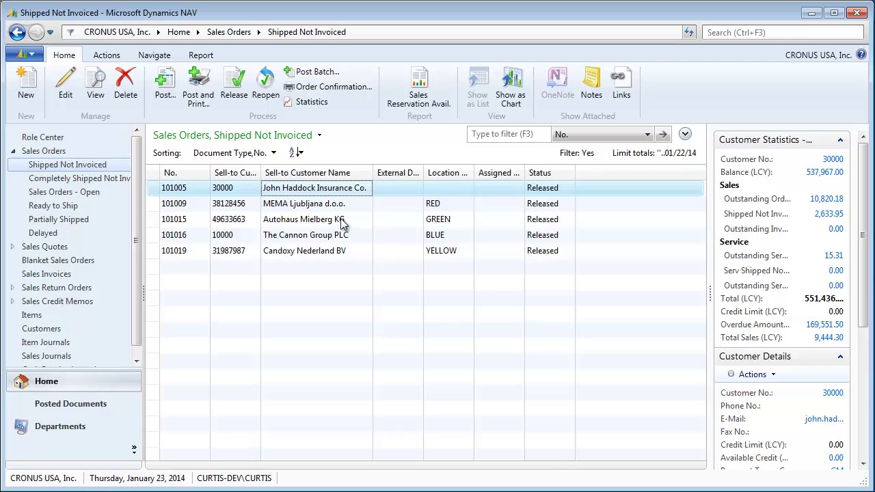
{"action": "double_click", "coordinate": [311, 188]}
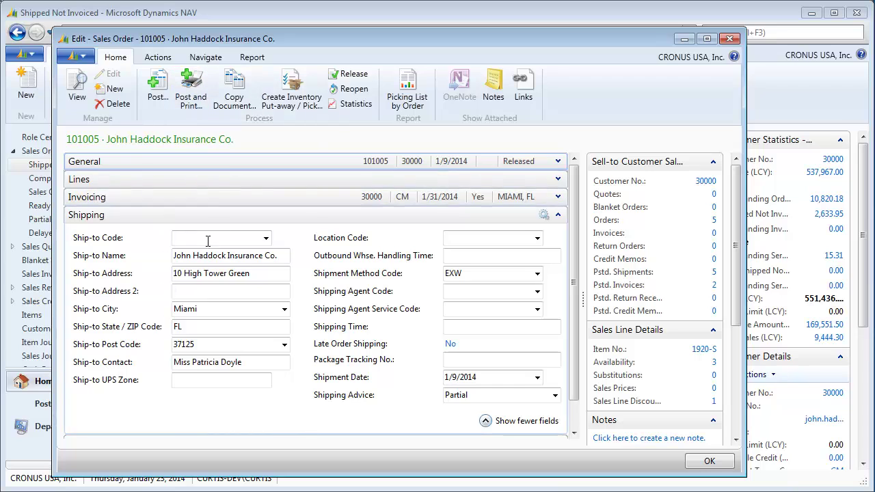
Step: Expand the order's General and Lines sections, collapse its customer sales and Sales Line Details boxes, and close the order
{"action": "left_click", "coordinate": [557, 163]}
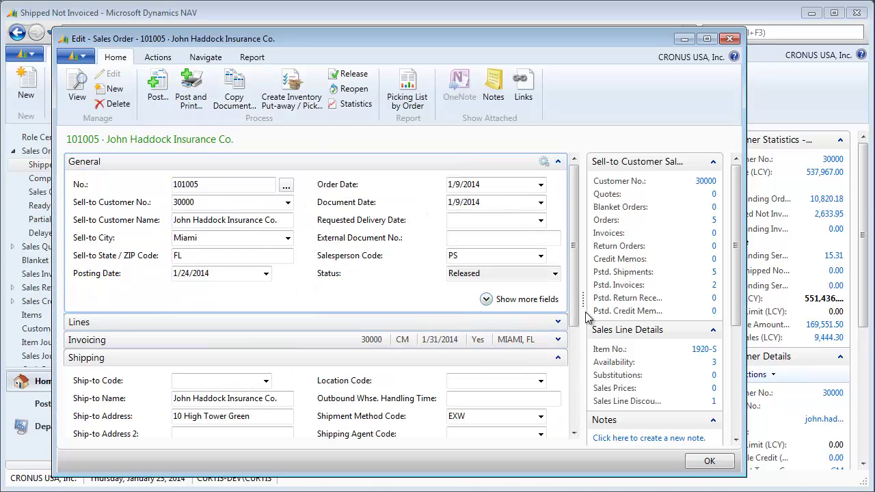
{"action": "left_click", "coordinate": [558, 323]}
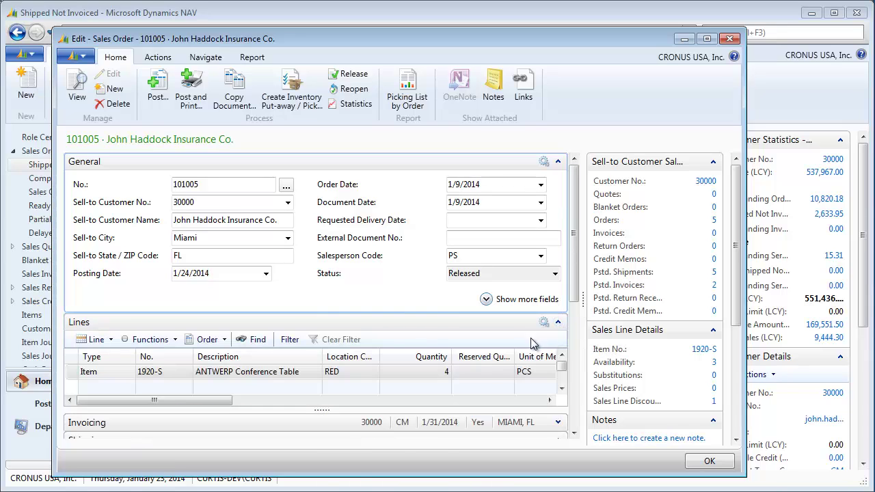
{"action": "mouse_move", "coordinate": [374, 376]}
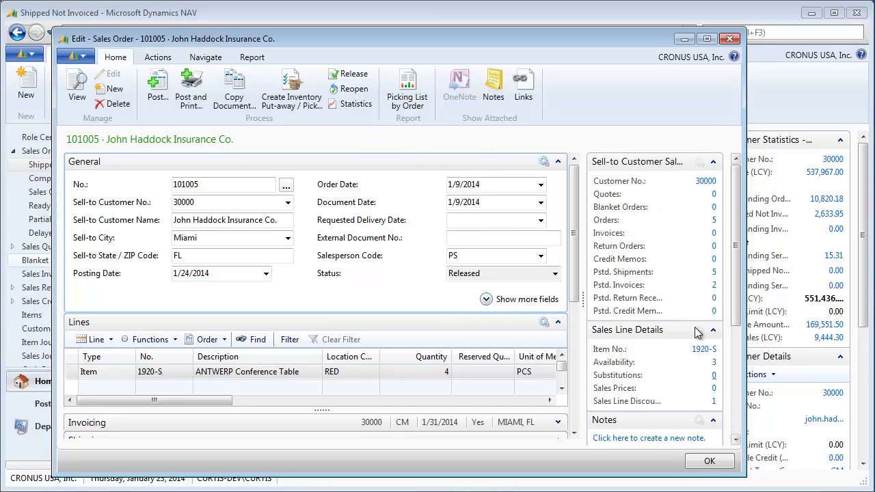
{"action": "left_click", "coordinate": [714, 162]}
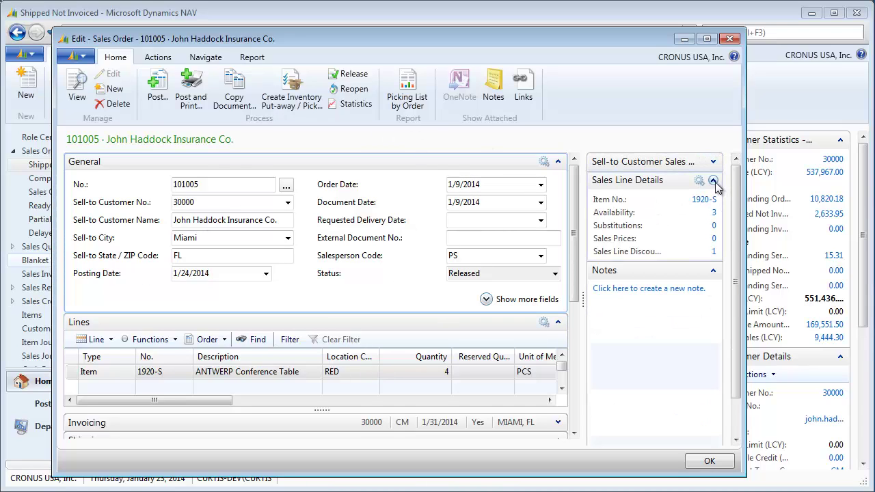
{"action": "left_click", "coordinate": [714, 181]}
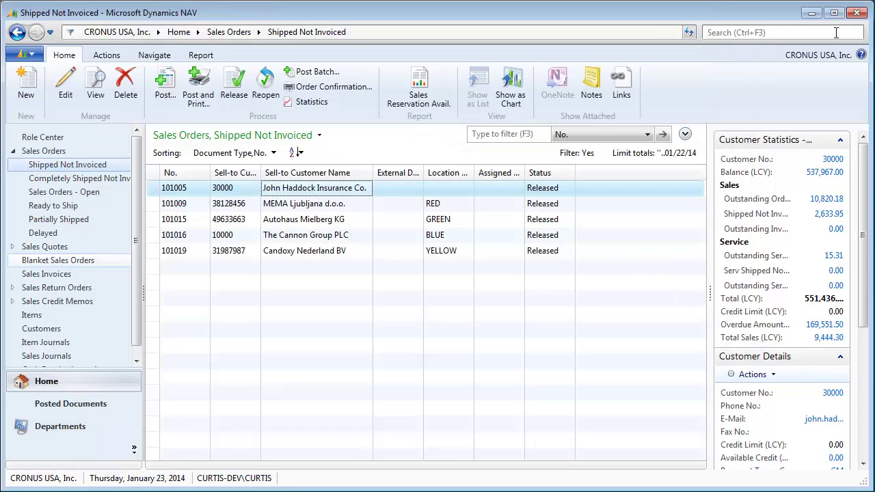
{"action": "left_click", "coordinate": [730, 38]}
Step: Switch to ConFute and open spec AIZ-001 from the Active Specs list in its own detail window
{"action": "left_click", "coordinate": [812, 13]}
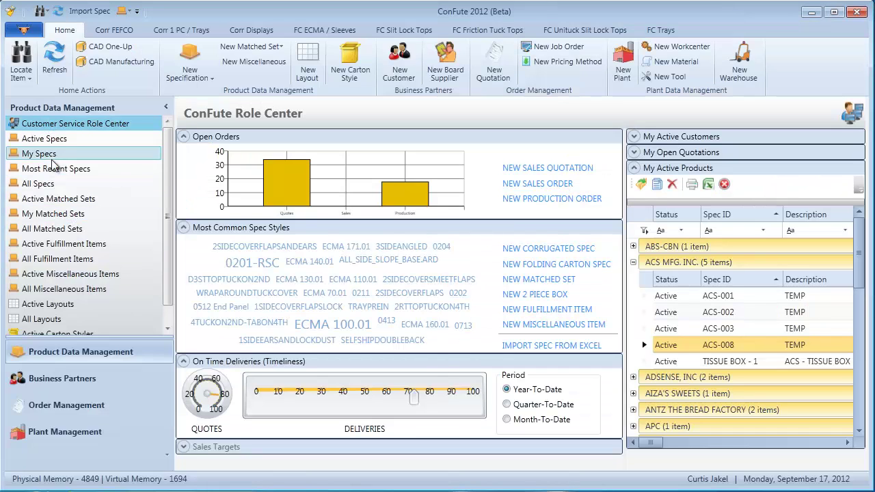
{"action": "left_click", "coordinate": [67, 139]}
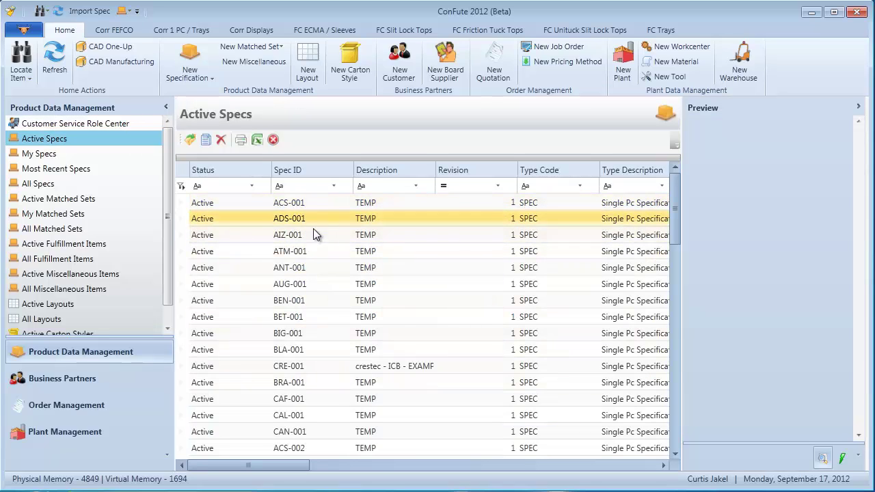
{"action": "left_click", "coordinate": [314, 234]}
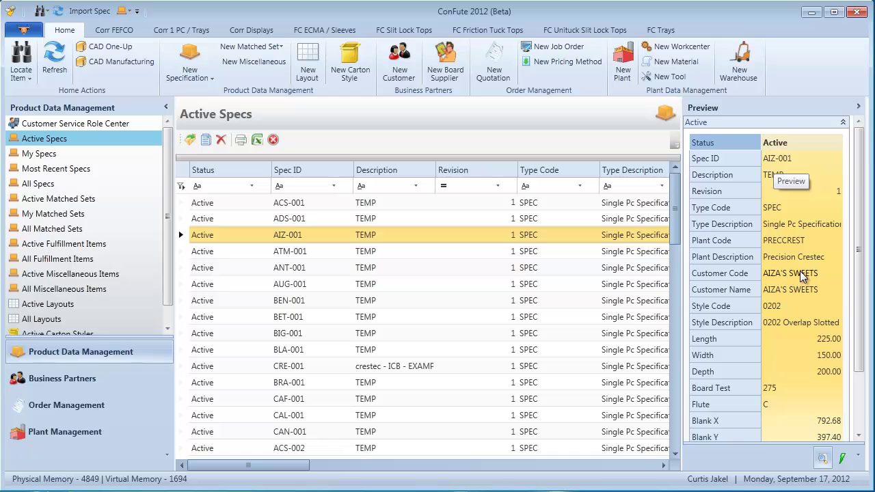
{"action": "double_click", "coordinate": [331, 235]}
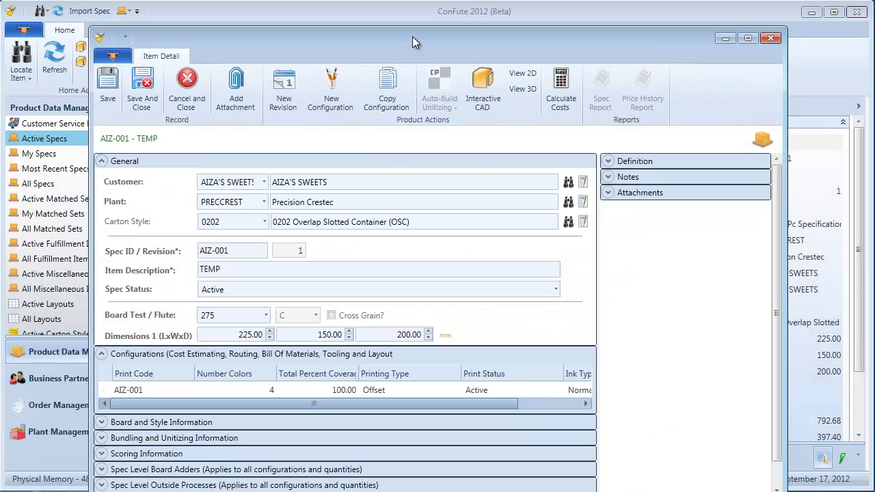
{"action": "left_click_drag", "start_coordinate": [412, 36], "coordinate": [402, 17]}
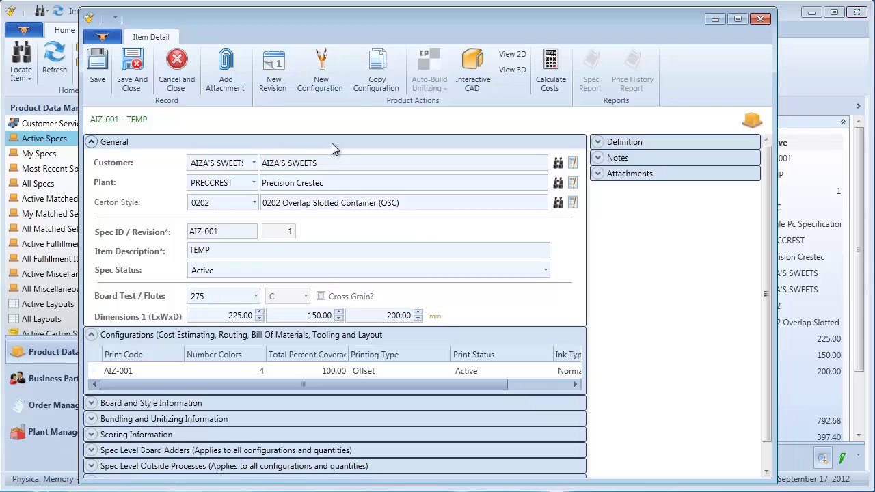
Step: Widen the pane holding Definition, Notes and Attachments, and leave only the spec's General section expanded in the main area
{"action": "left_click", "coordinate": [351, 137]}
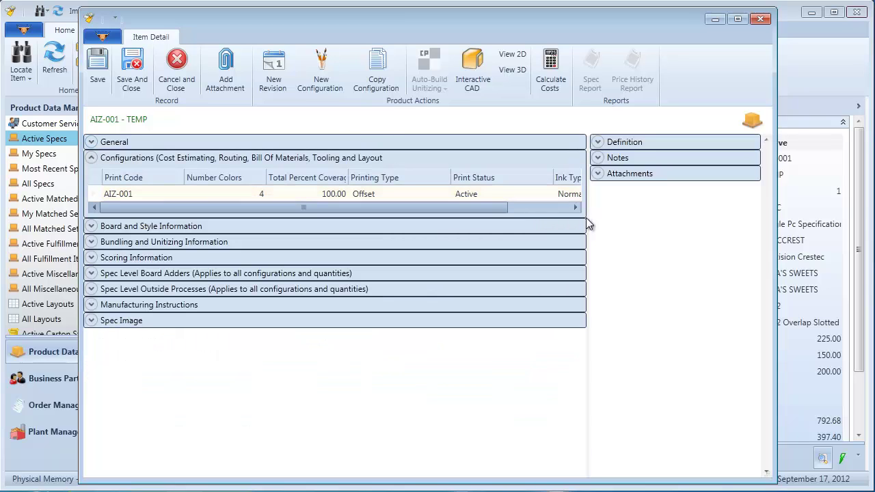
{"action": "left_click_drag", "start_coordinate": [589, 214], "coordinate": [525, 212]}
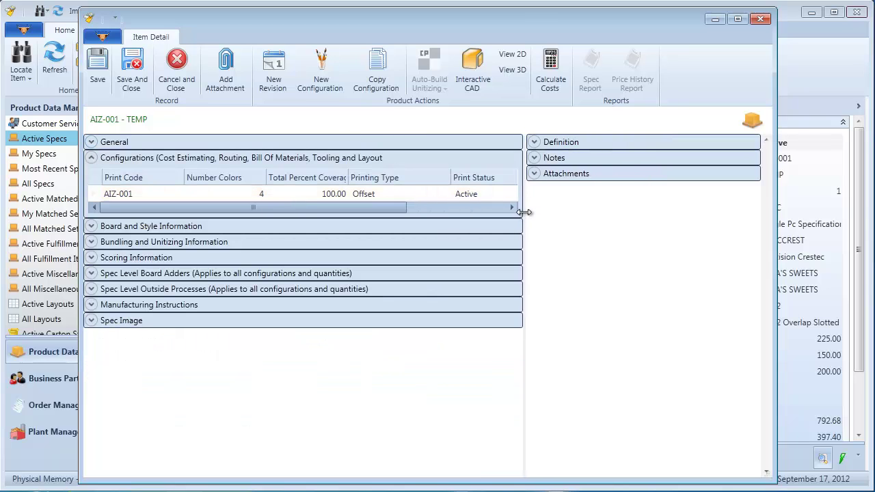
{"action": "left_click", "coordinate": [244, 157]}
{"action": "left_click", "coordinate": [244, 142]}
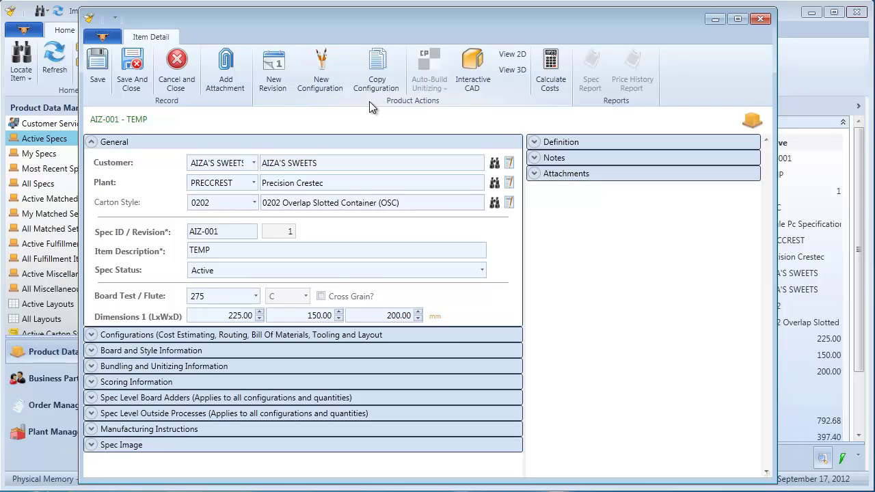
Step: Toggle the Definition section of spec AIZ-001 open and closed, and save and close the spec
{"action": "left_click", "coordinate": [646, 139]}
{"action": "left_click", "coordinate": [646, 140]}
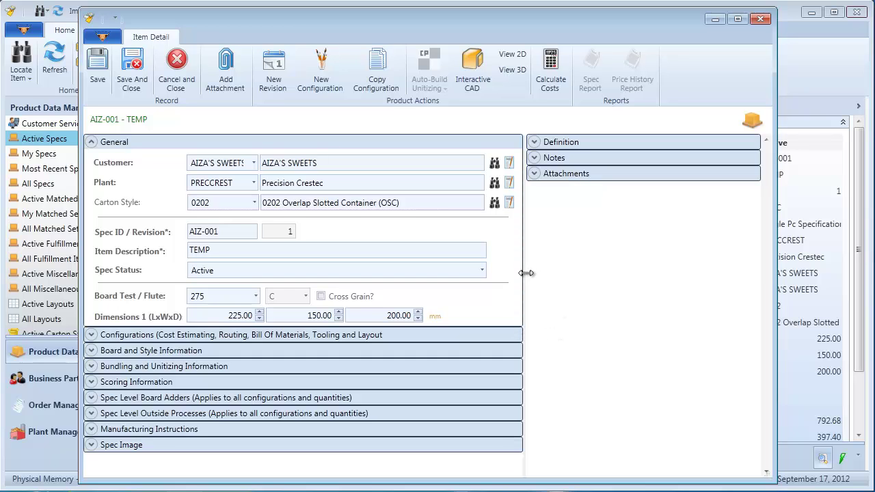
{"action": "mouse_move", "coordinate": [526, 274]}
{"action": "left_mouse_down"}
{"action": "mouse_move", "coordinate": [499, 280]}
{"action": "mouse_move", "coordinate": [526, 280]}
{"action": "left_mouse_up"}
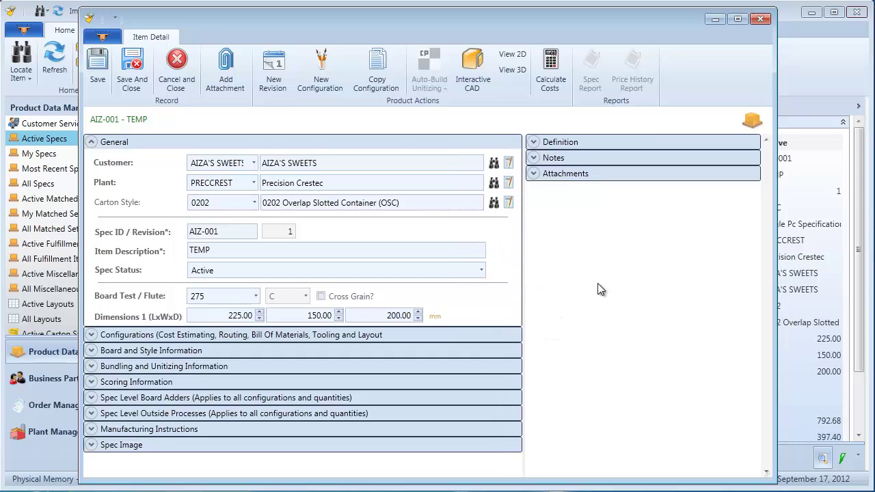
{"action": "left_click", "coordinate": [131, 81]}
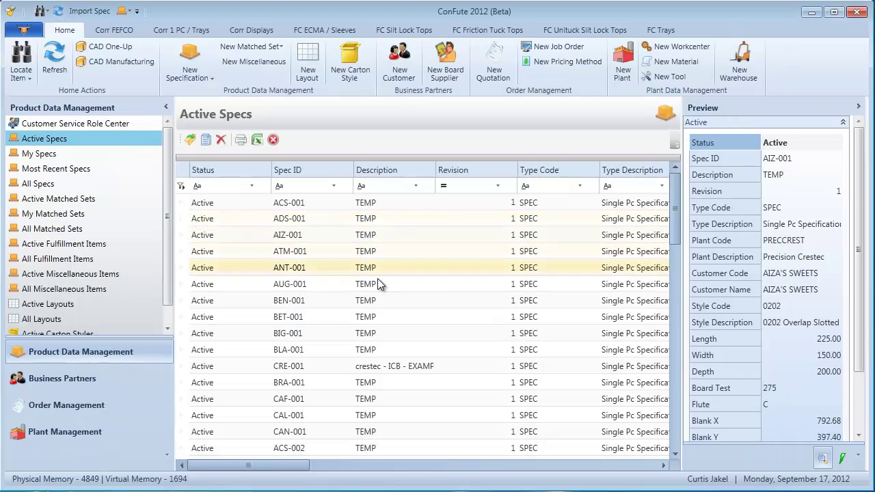
Step: Return to the Customer Service Role Center and leave only Most Common Spec Styles expanded among its main sections
{"action": "left_click", "coordinate": [89, 125]}
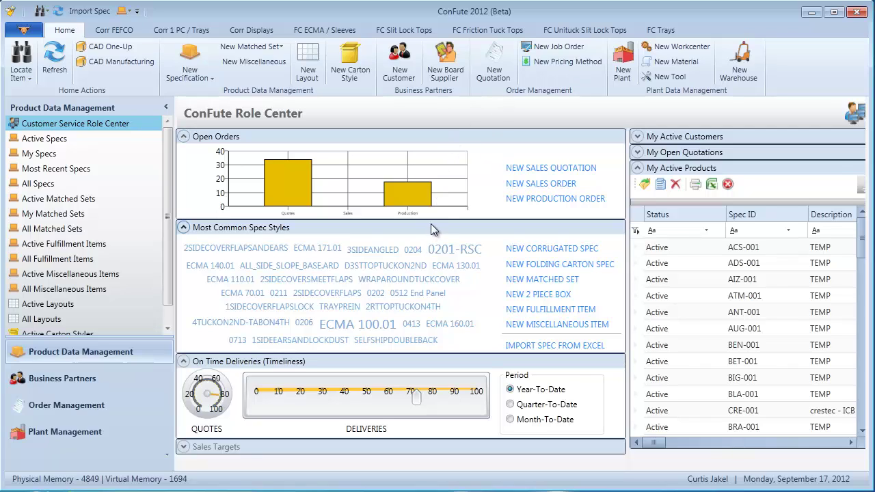
{"action": "left_click", "coordinate": [431, 226]}
{"action": "left_click", "coordinate": [424, 244]}
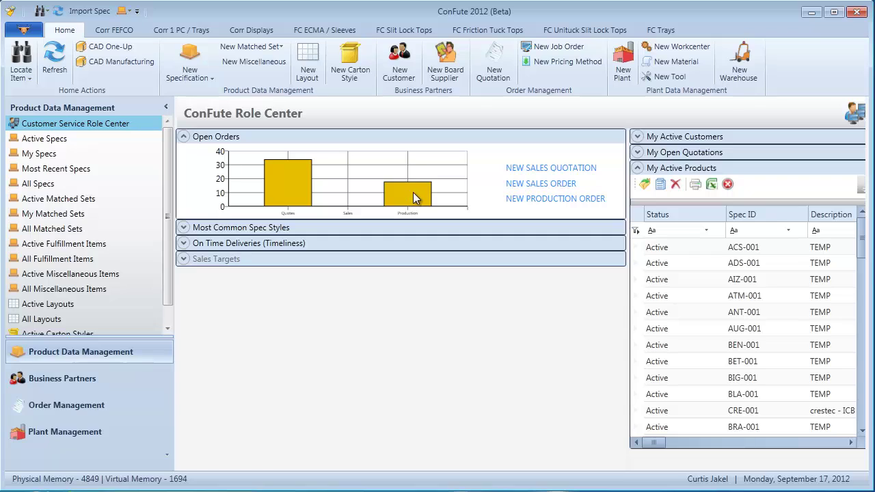
{"action": "left_click", "coordinate": [421, 142]}
{"action": "left_click", "coordinate": [415, 153]}
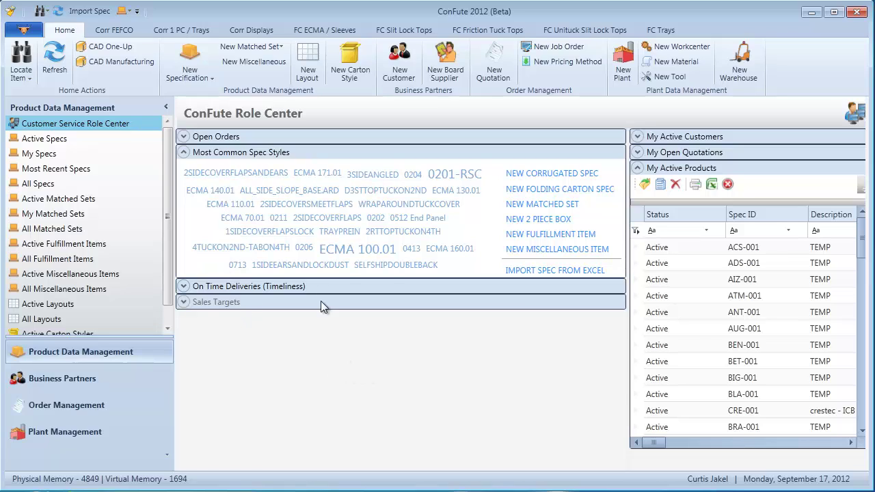
Step: Start a new corrugated spec from the 0201-RSC style for customer J&J with product ID JJ-002
{"action": "left_click", "coordinate": [473, 179]}
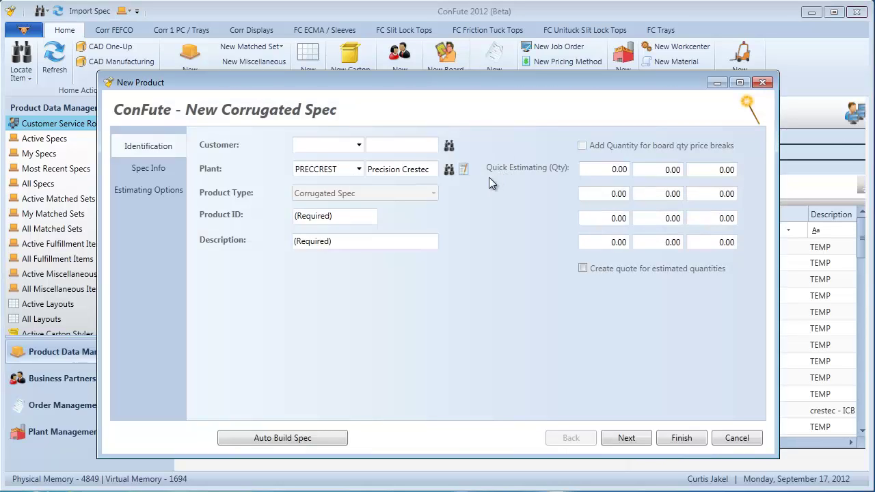
{"action": "type", "text": "J&J"}
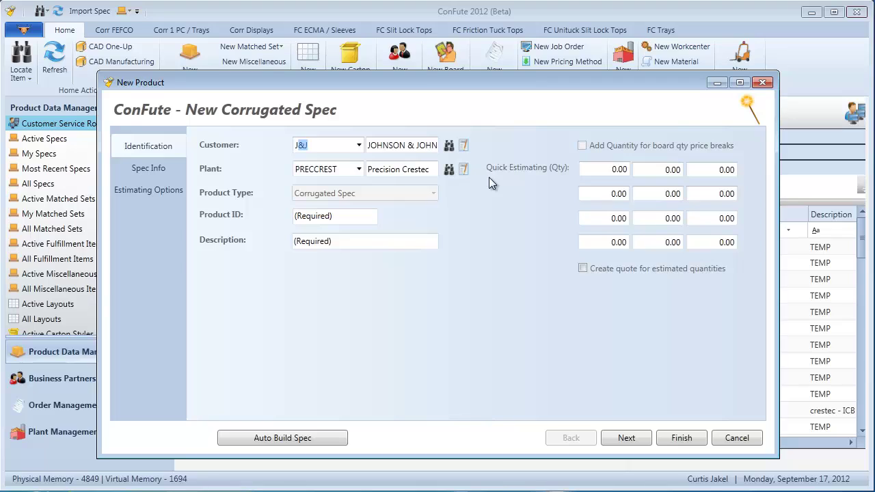
{"action": "key", "text": "Tab"}
{"action": "key", "text": "Tab"}
{"action": "type", "text": "JJ-002"}
{"action": "key", "text": "Tab"}
Step: Enter quick estimating quantities of 1,000, 2,000 and 3,000 and enable creating a quote for the estimated quantities
{"action": "key", "text": "Tab"}
{"action": "type", "text": "1,000"}
{"action": "key", "text": "Tab"}
{"action": "type", "text": "2,000"}
{"action": "key", "text": "Tab"}
{"action": "type", "text": "3,000"}
{"action": "key", "text": "Tab"}
{"action": "key", "text": "Tab"}
{"action": "key", "text": "Tab"}
{"action": "key", "text": "Tab"}
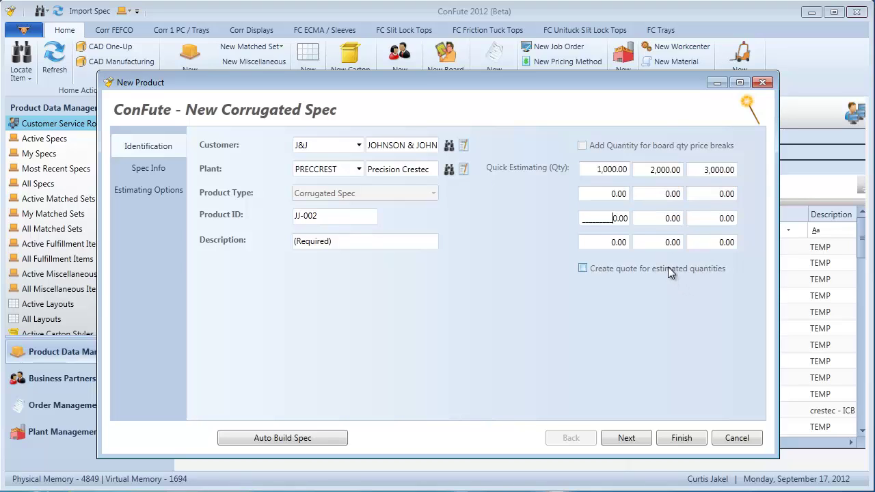
{"action": "left_click", "coordinate": [668, 268]}
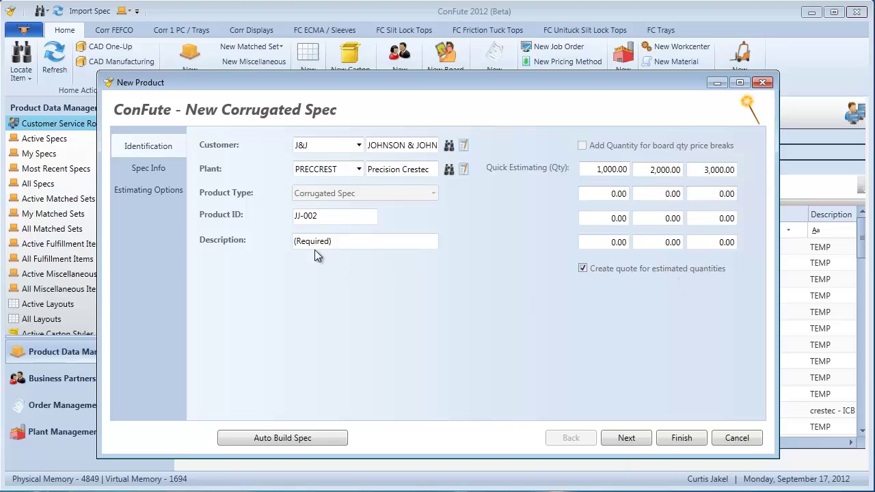
Step: In the spec information, set the board test to 200 and the flute to A, keeping the board source PURCHASED
{"action": "left_click", "coordinate": [145, 171]}
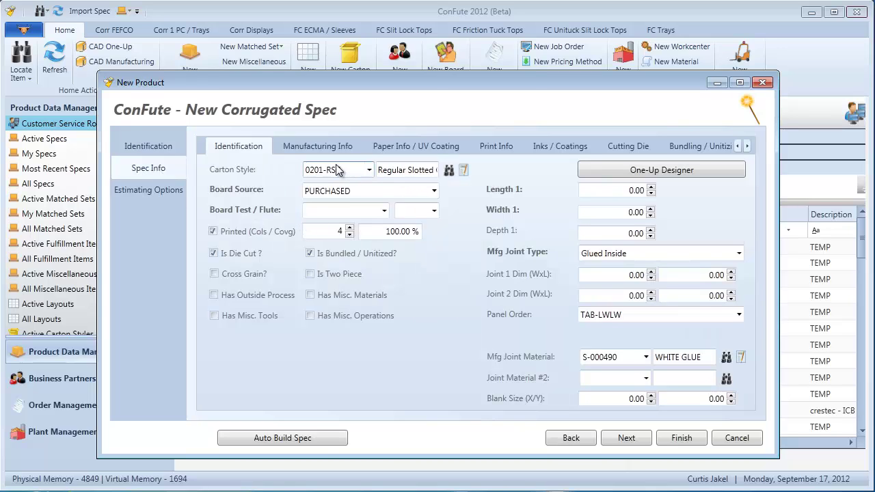
{"action": "key", "text": "Tab"}
{"action": "key", "text": "Tab"}
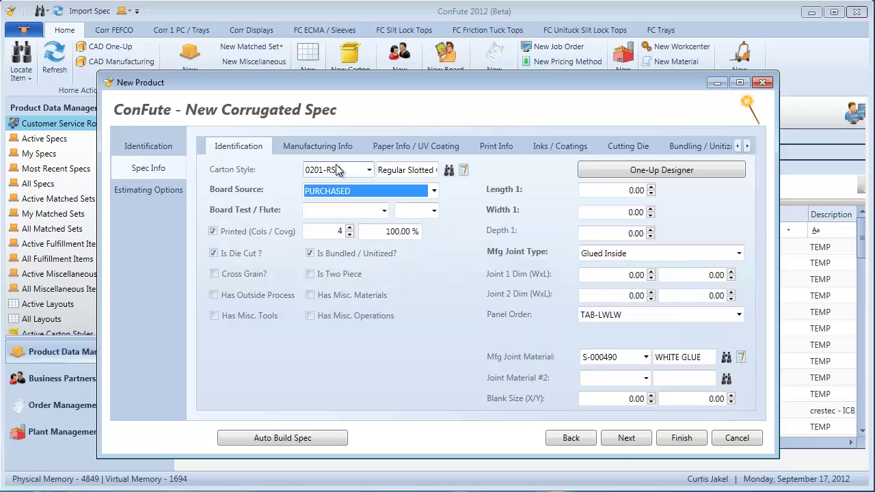
{"action": "key", "text": "Tab"}
{"action": "type", "text": "200"}
{"action": "key", "text": "Tab"}
{"action": "type", "text": "A"}
{"action": "key", "text": "Tab"}
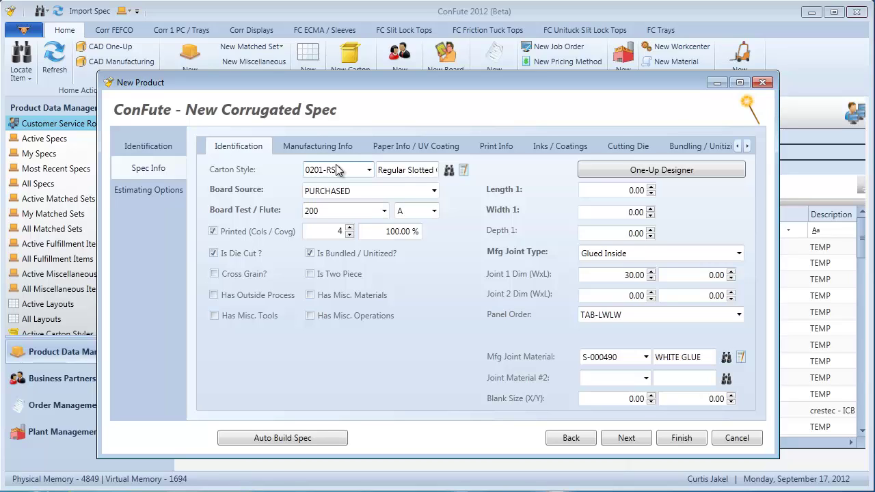
Step: Set the carton dimensions to length 250, width 175 and depth 200
{"action": "key", "text": "Tab"}
{"action": "key", "text": "Tab"}
{"action": "key", "text": "Tab"}
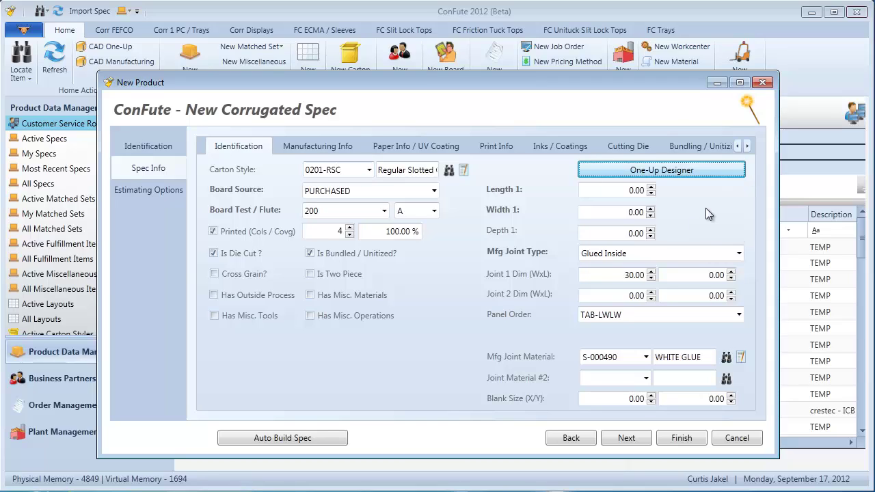
{"action": "key", "text": "Tab"}
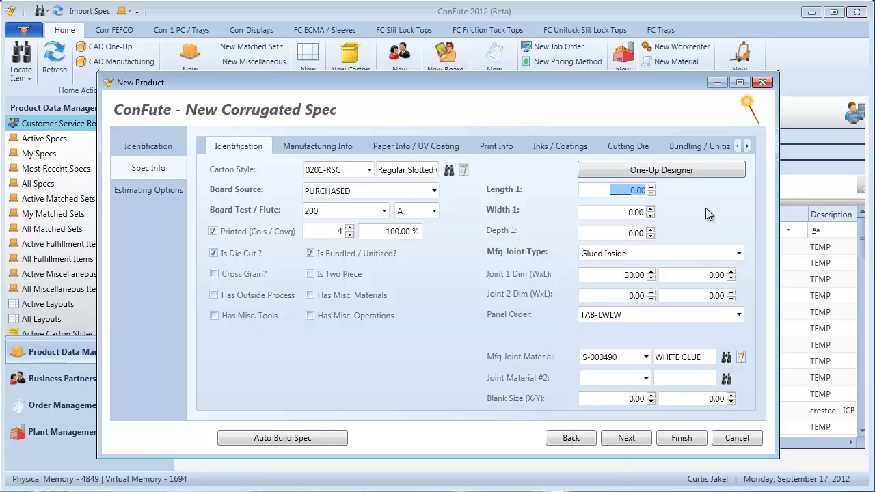
{"action": "type", "text": "250"}
{"action": "key", "text": "Tab"}
{"action": "type", "text": "175"}
{"action": "key", "text": "Tab"}
{"action": "type", "text": "200"}
{"action": "key", "text": "Tab"}
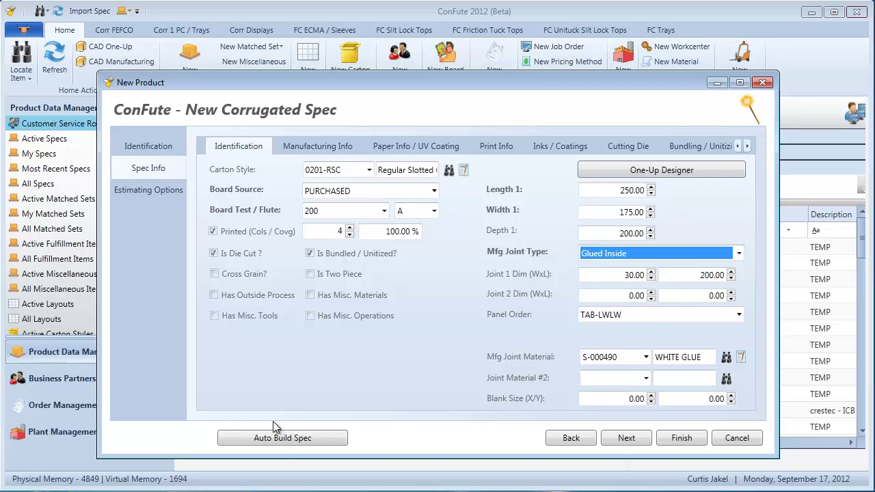
Step: Auto-build the spec with all build options enabled and Auto Close turned off, and dismiss the build results
{"action": "left_click", "coordinate": [276, 439]}
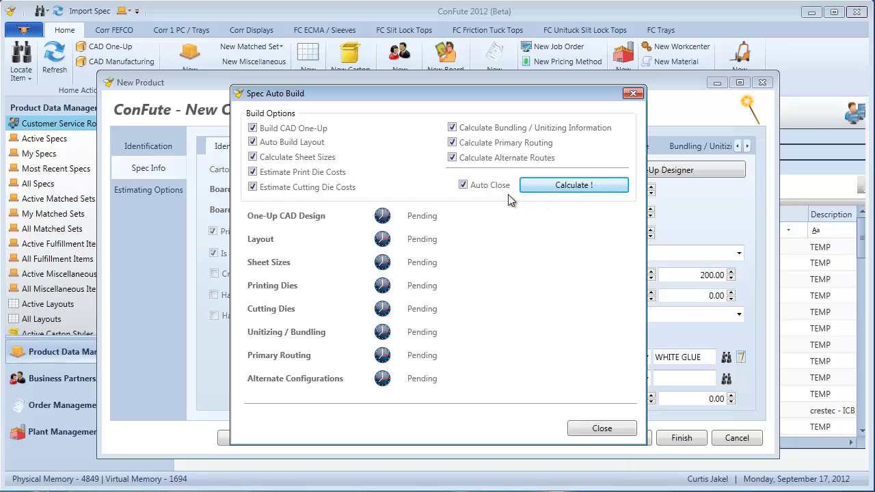
{"action": "left_click", "coordinate": [506, 190]}
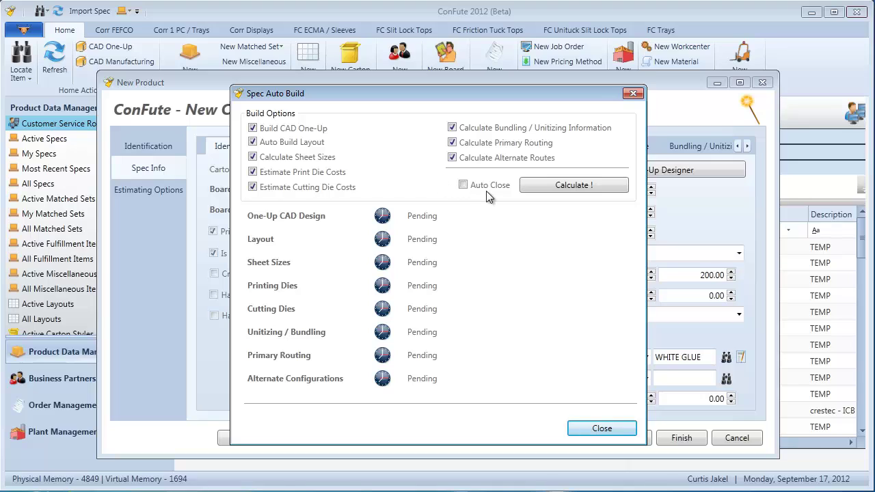
{"action": "left_click", "coordinate": [571, 184]}
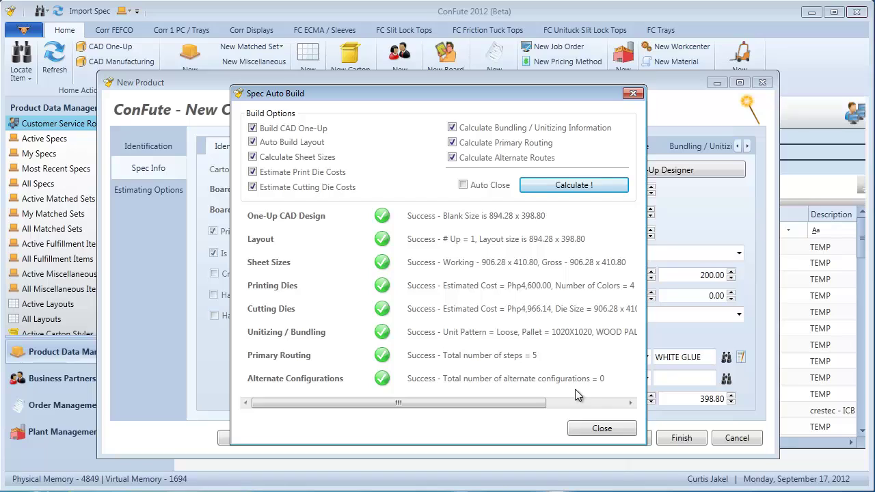
{"action": "left_click", "coordinate": [609, 430]}
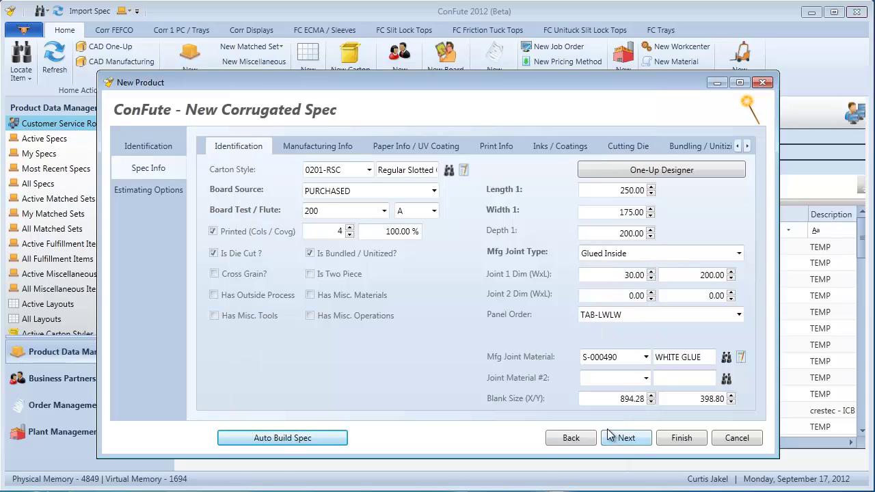
Step: Review the manufacturing and paper information, including the purchased board's preferred supplier and its board price list
{"action": "left_click", "coordinate": [314, 146]}
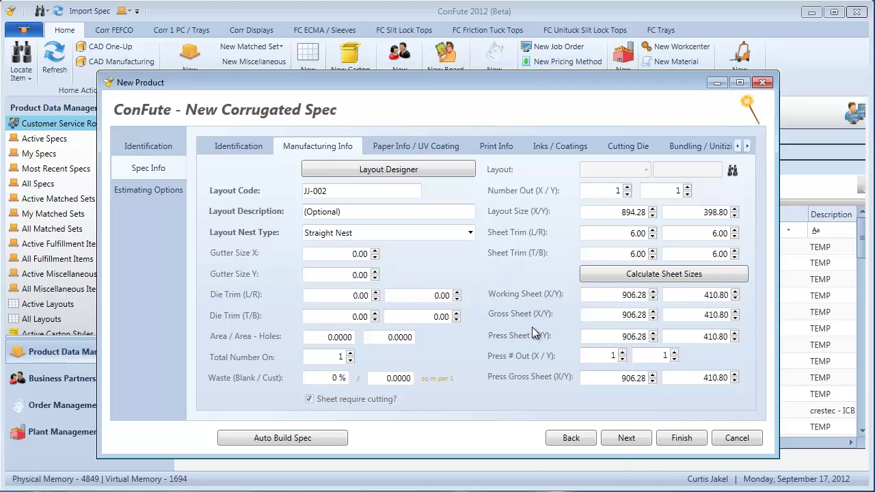
{"action": "left_click", "coordinate": [416, 145]}
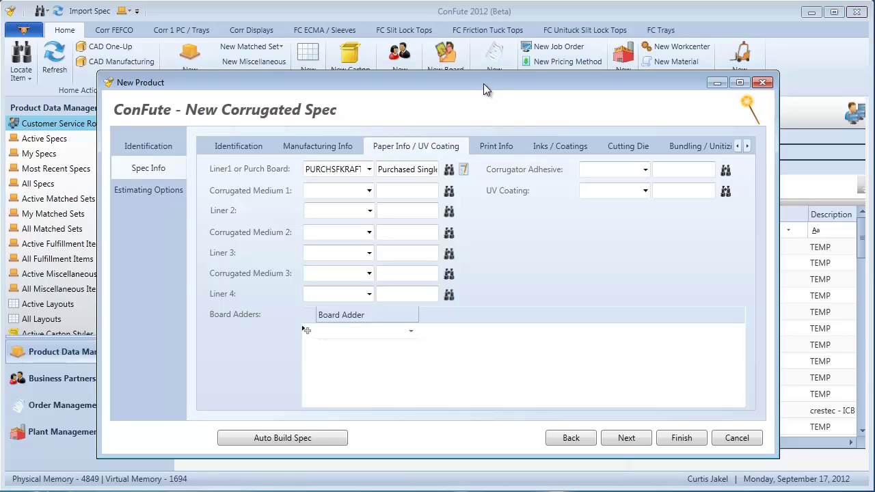
{"action": "left_click", "coordinate": [464, 169]}
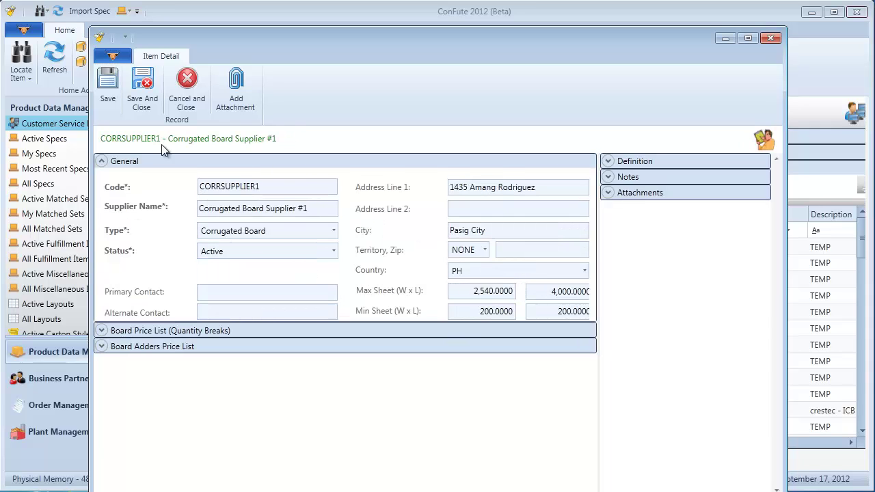
{"action": "left_click", "coordinate": [244, 330]}
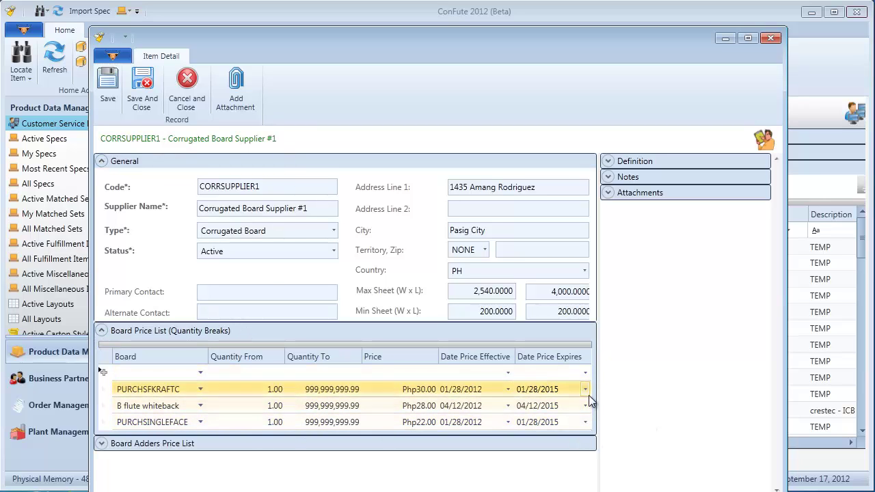
{"action": "left_click", "coordinate": [144, 92]}
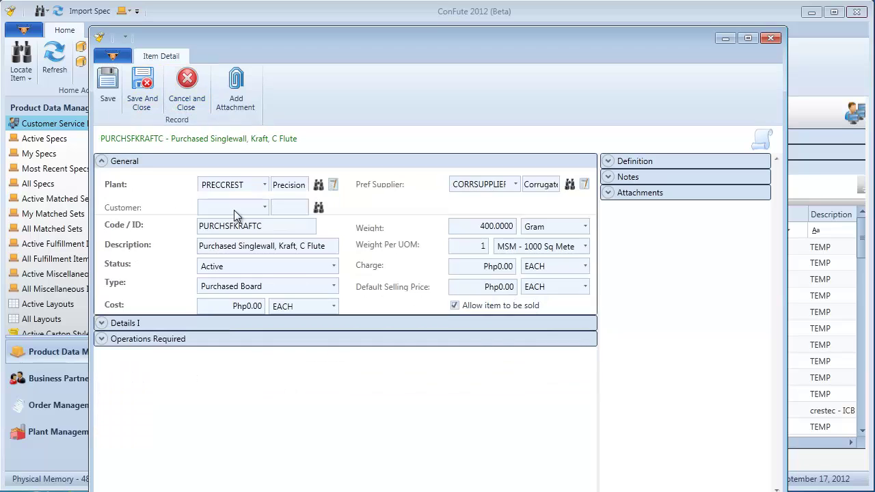
{"action": "left_click", "coordinate": [140, 96]}
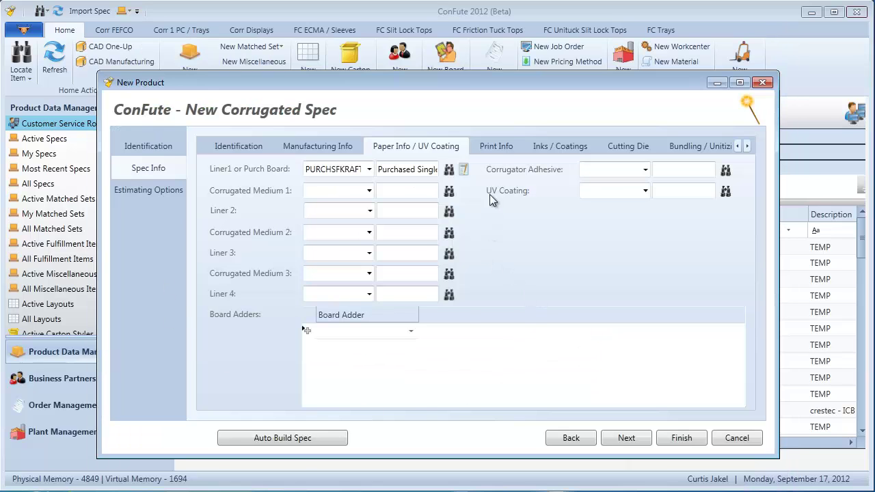
Step: Check the print information against the printed colors and coverage, and view the first-pass inks and available Down 1 ink choices
{"action": "left_click", "coordinate": [496, 146]}
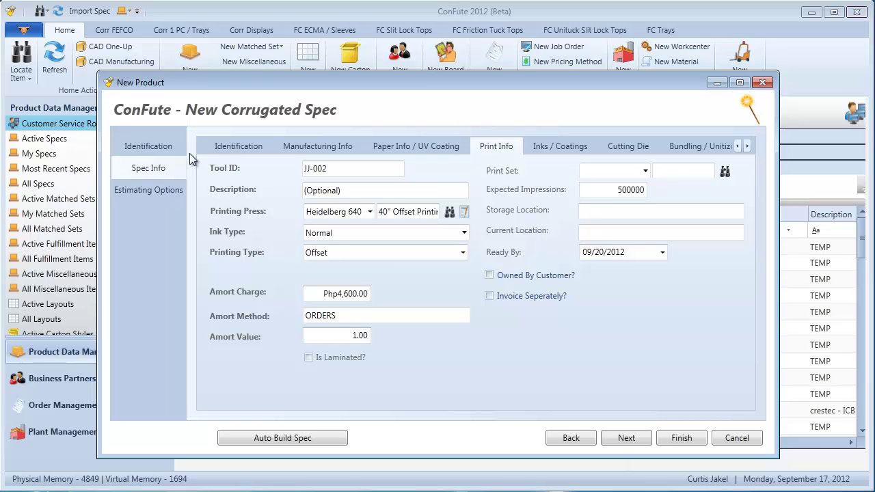
{"action": "left_click", "coordinate": [218, 145]}
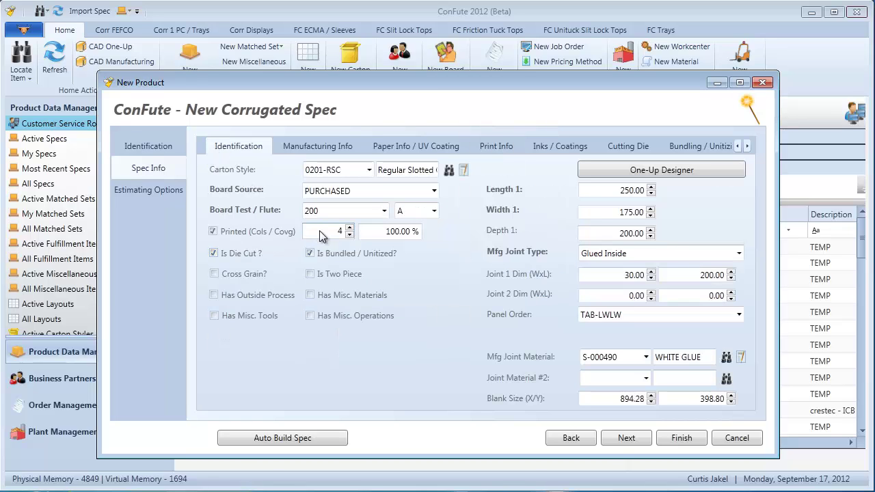
{"action": "left_click", "coordinate": [412, 236]}
{"action": "left_click", "coordinate": [498, 145]}
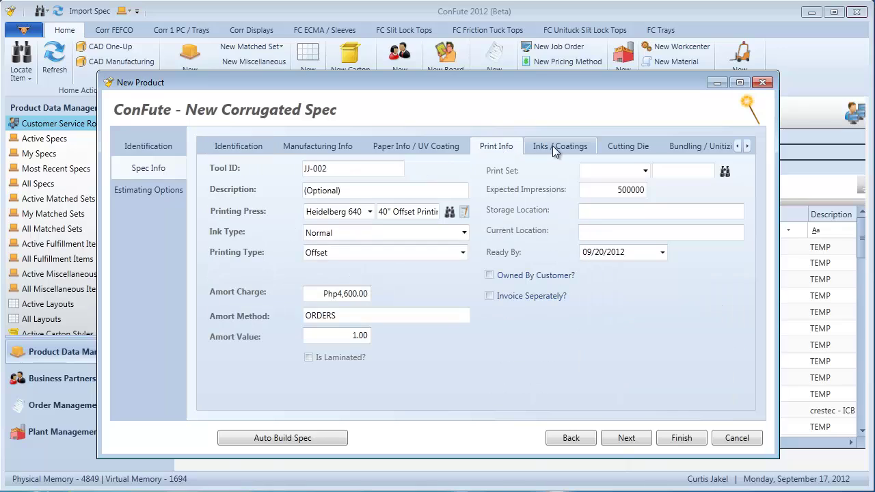
{"action": "left_click", "coordinate": [551, 150]}
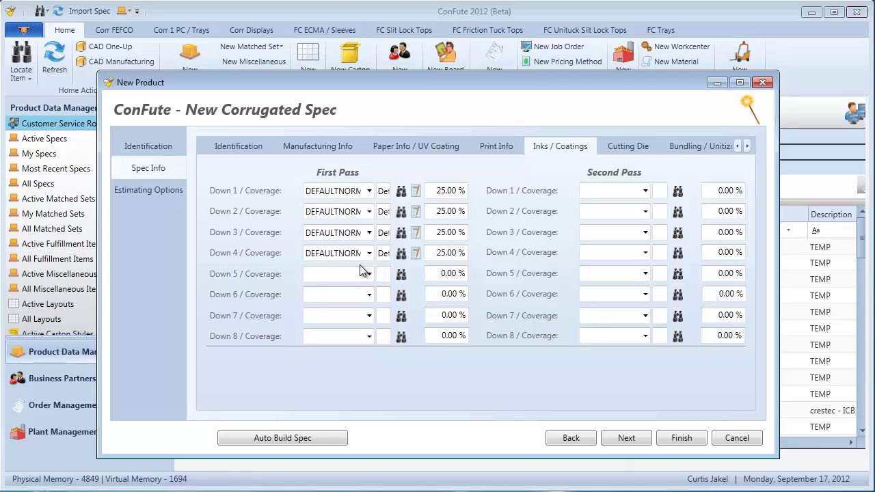
{"action": "left_click", "coordinate": [369, 191]}
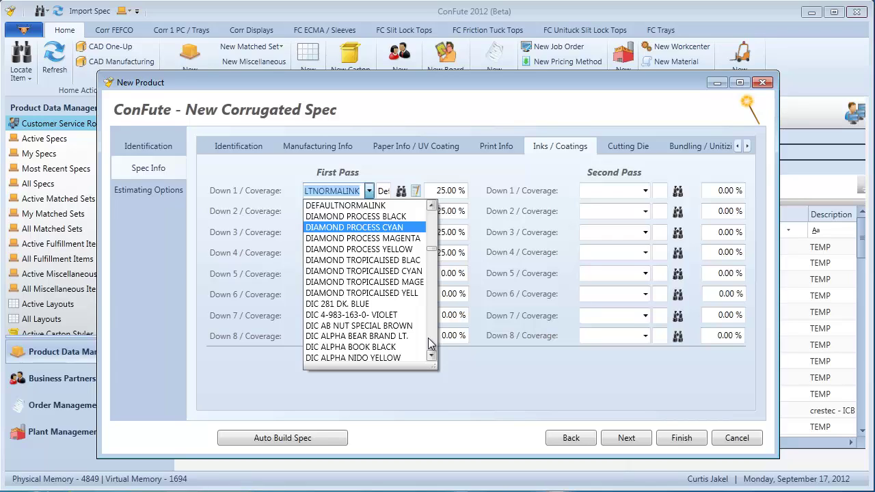
{"action": "left_click", "coordinate": [542, 390]}
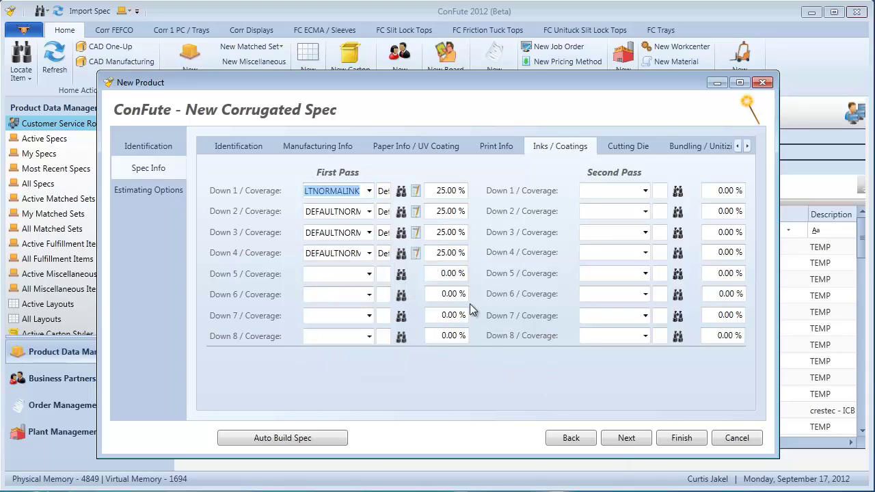
Step: Review the cutting die, bundling and unitizing, and routing details, adjusting the routing column widths for readability
{"action": "left_click", "coordinate": [630, 148]}
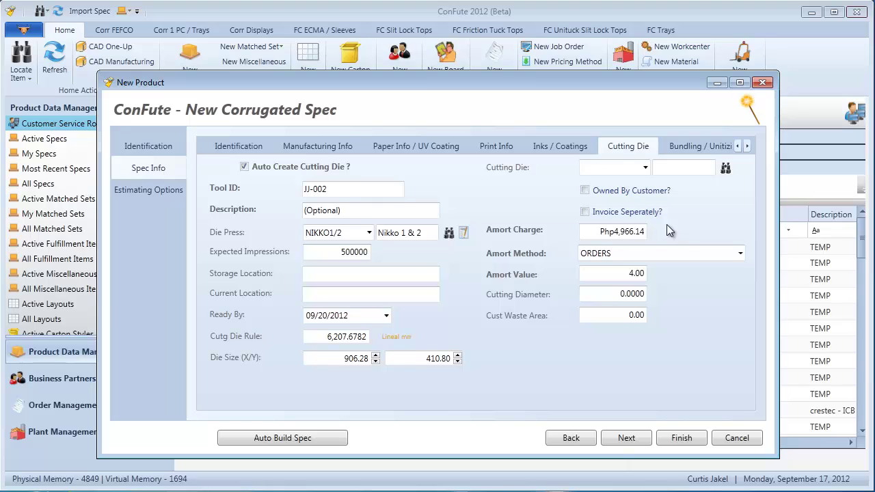
{"action": "left_click", "coordinate": [701, 147]}
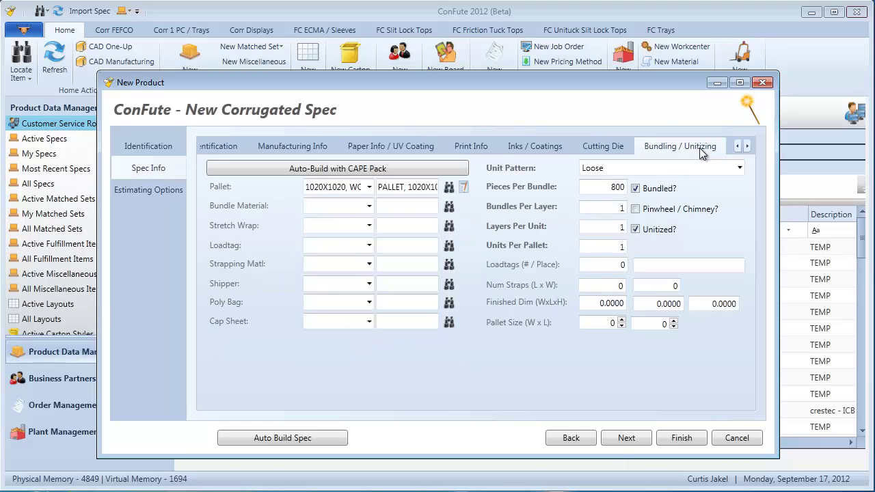
{"action": "left_click", "coordinate": [748, 147]}
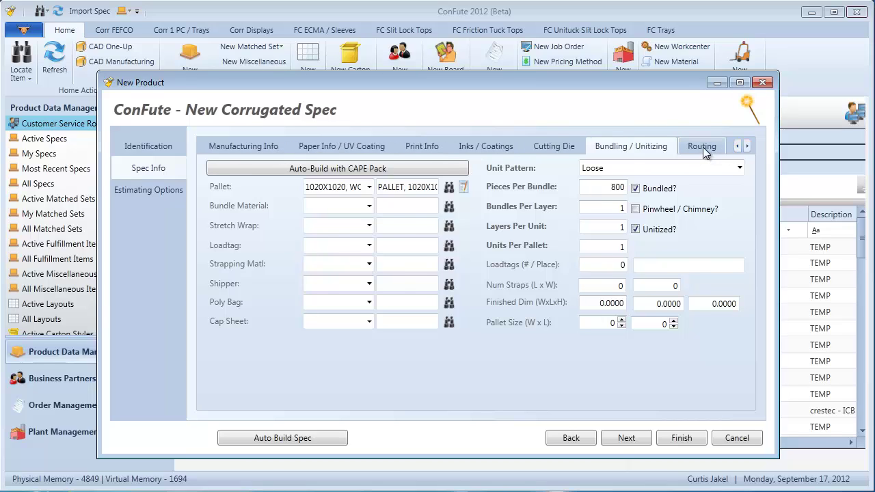
{"action": "left_click", "coordinate": [703, 147]}
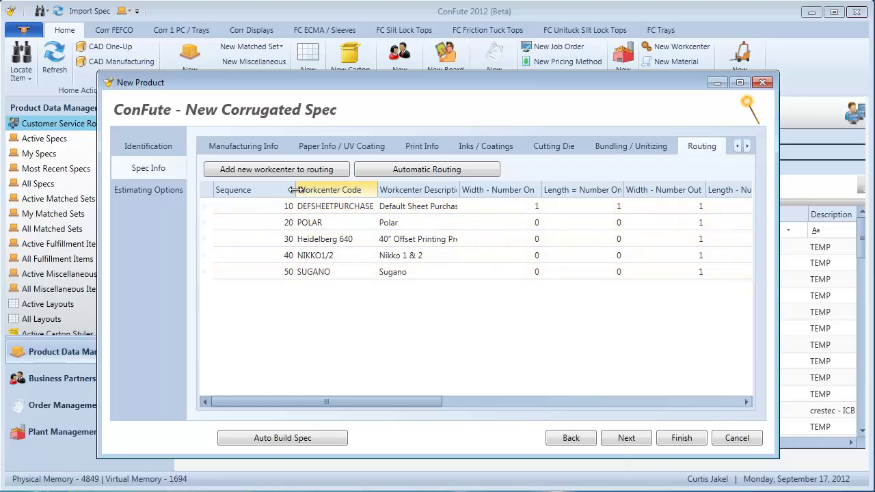
{"action": "left_click_drag", "start_coordinate": [295, 191], "coordinate": [257, 197]}
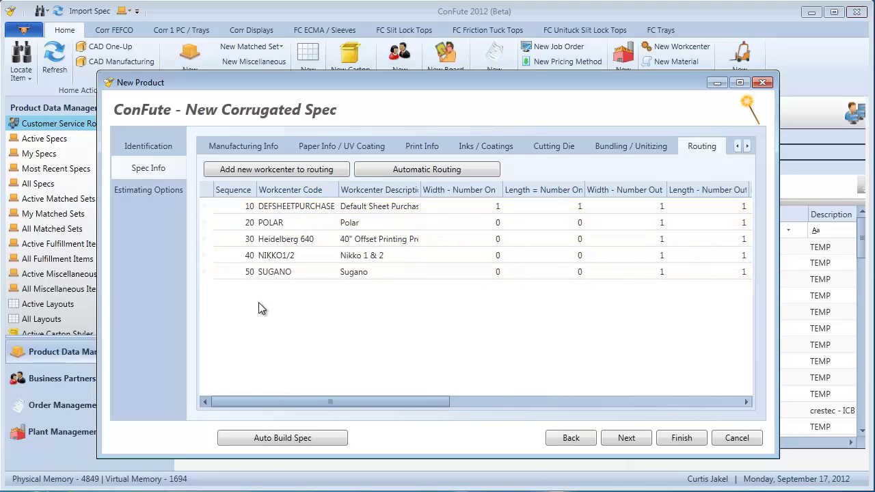
{"action": "left_click_drag", "start_coordinate": [420, 193], "coordinate": [443, 198]}
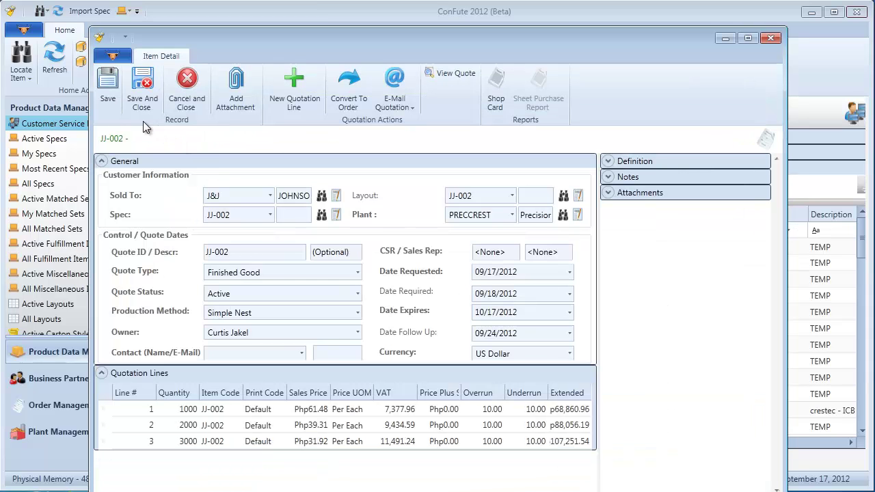
Step: Save the JJ-002 quote
{"action": "left_click_drag", "start_coordinate": [366, 42], "coordinate": [469, 24]}
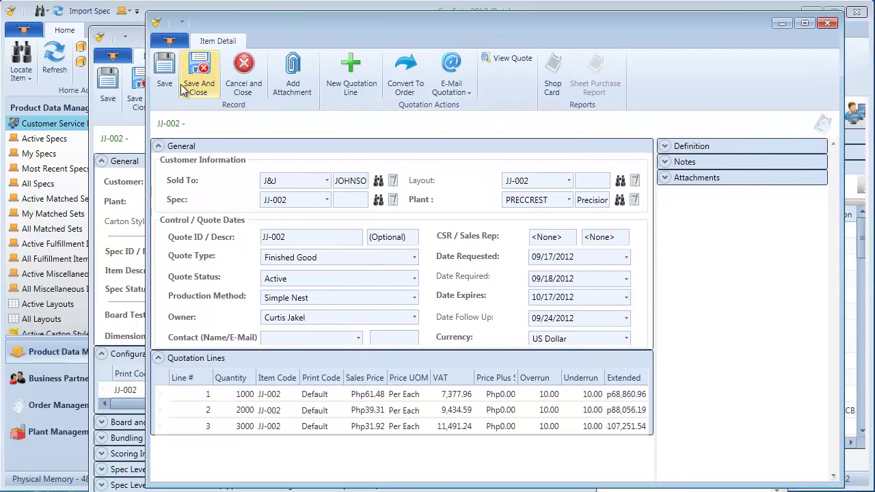
{"action": "left_click", "coordinate": [164, 72]}
{"action": "left_click", "coordinate": [475, 313]}
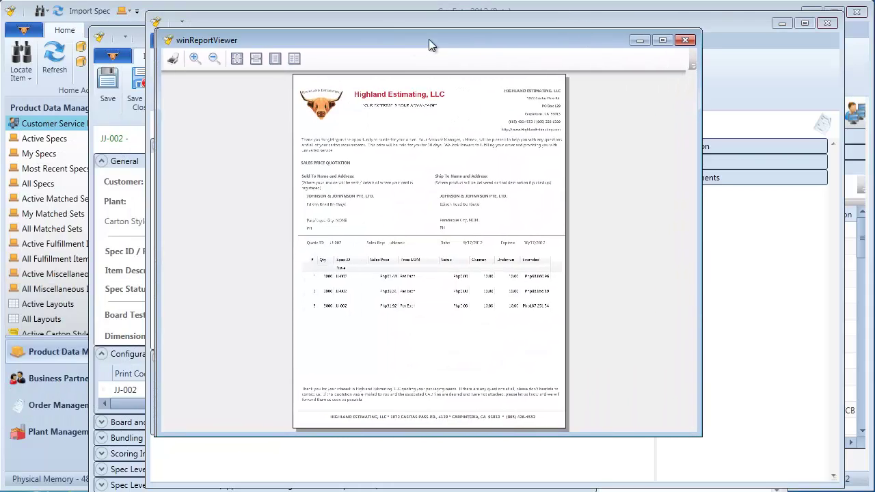
Step: Read through the sales price quotation report at page width and close the report viewer
{"action": "left_click", "coordinate": [256, 59]}
{"action": "scroll", "coordinate": [557, 287], "scroll_direction": "down", "scroll_amount": 5}
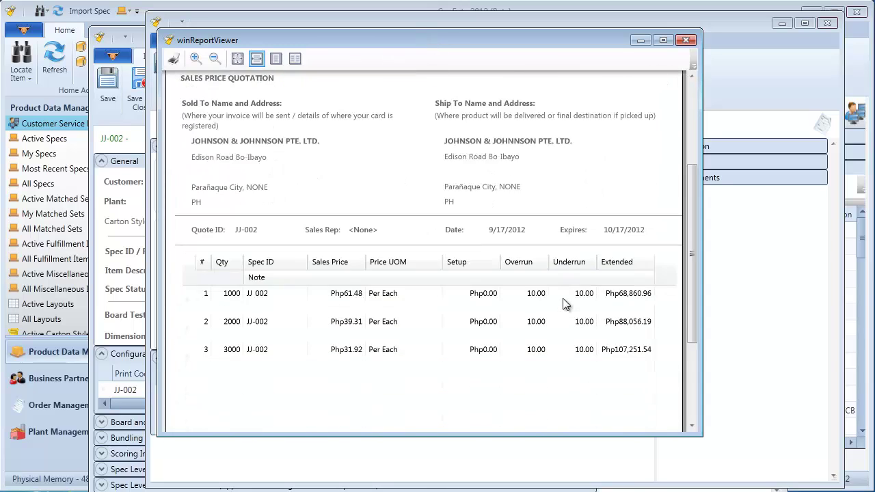
{"action": "scroll", "coordinate": [564, 299], "scroll_direction": "up", "scroll_amount": 3}
{"action": "left_click", "coordinate": [687, 41]}
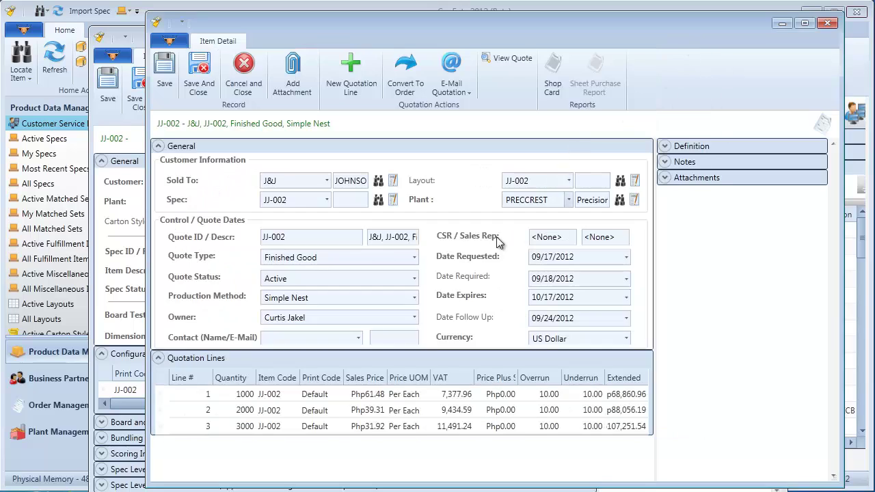
Step: Look over the quote's General and Quotation Lines sections and close the quote
{"action": "left_click", "coordinate": [342, 359]}
{"action": "left_click", "coordinate": [342, 358]}
{"action": "left_click", "coordinate": [337, 145]}
{"action": "left_click", "coordinate": [338, 145]}
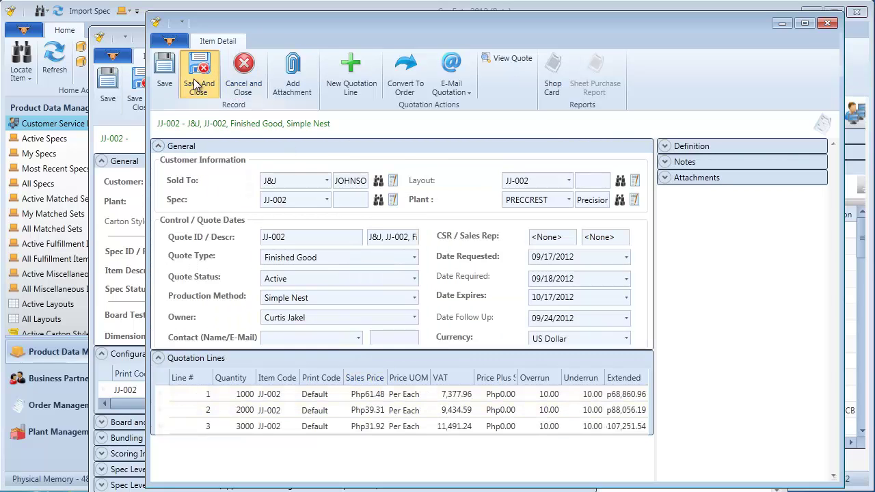
{"action": "left_click", "coordinate": [243, 75]}
Step: Open the JJ-002 print configuration from the spec and inspect its miscellaneous materials and tooling sections
{"action": "left_click_drag", "start_coordinate": [420, 39], "coordinate": [393, 26]}
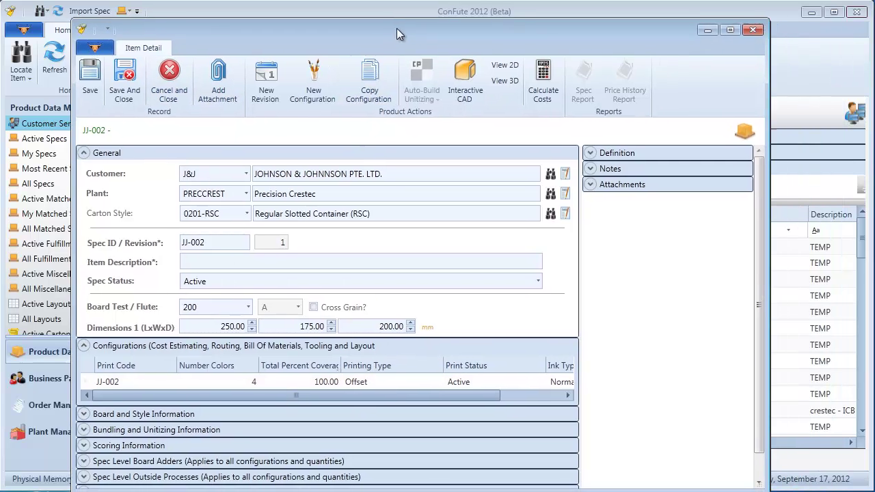
{"action": "left_click", "coordinate": [368, 380]}
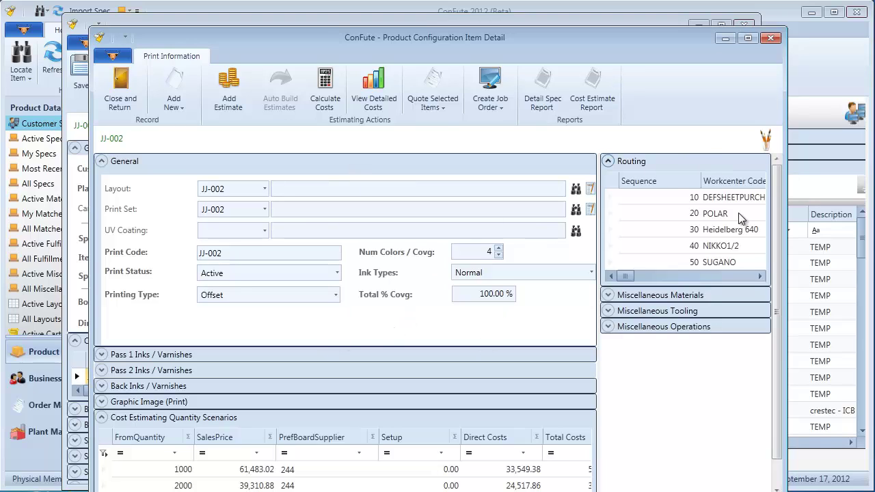
{"action": "left_click", "coordinate": [732, 296]}
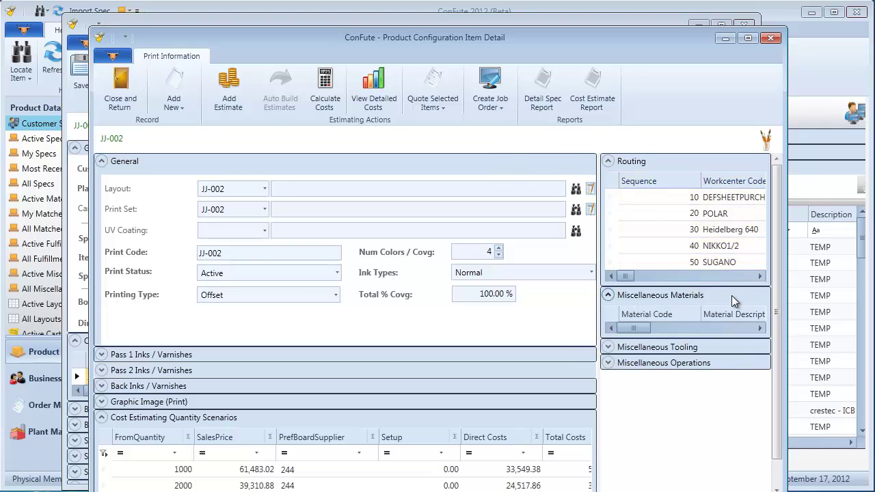
{"action": "left_click", "coordinate": [731, 295]}
{"action": "left_click", "coordinate": [725, 313]}
{"action": "left_click", "coordinate": [725, 313]}
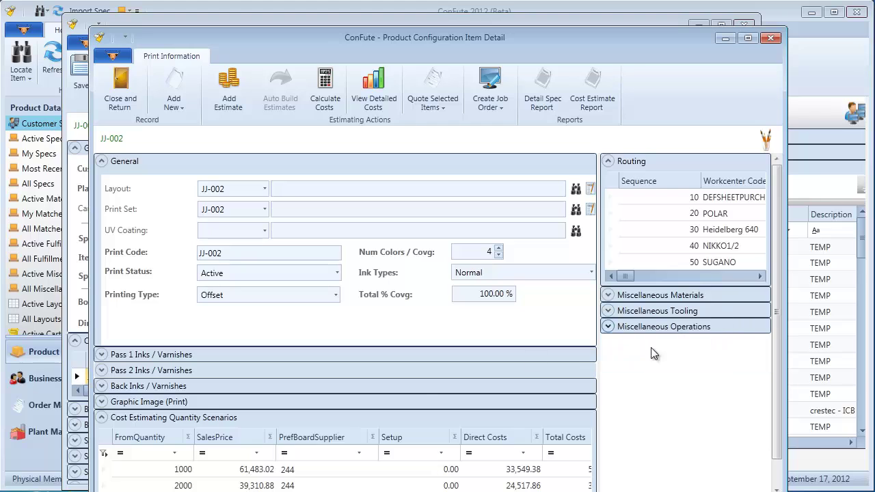
Step: Check the configuration's Pass 1 inks, collapse the General section and select the sales price of the 1,000-quantity cost scenario
{"action": "left_click", "coordinate": [280, 356]}
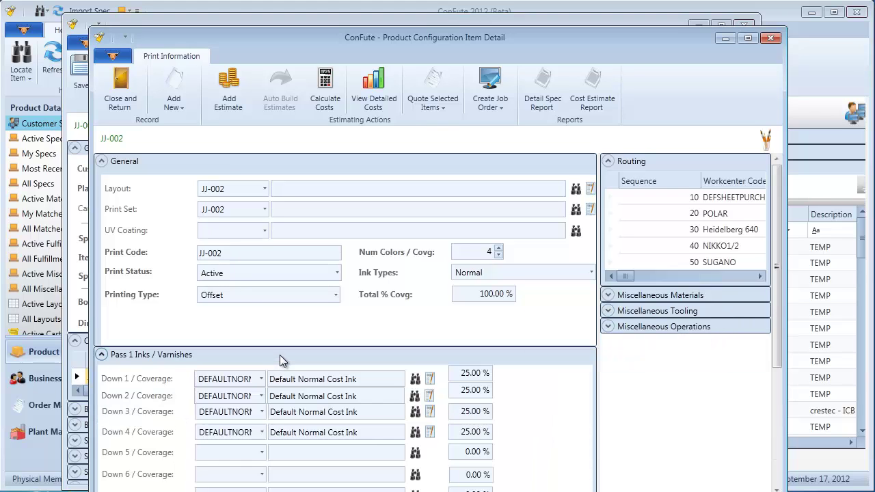
{"action": "left_click", "coordinate": [281, 354]}
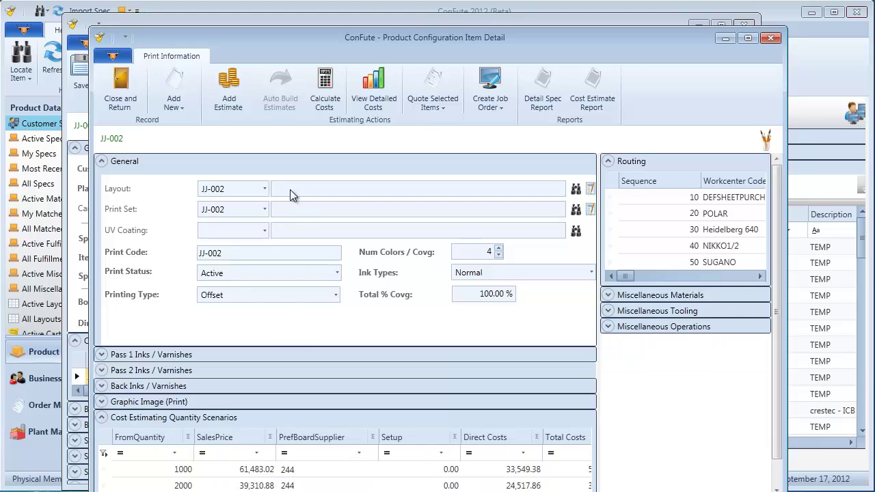
{"action": "left_click", "coordinate": [289, 161]}
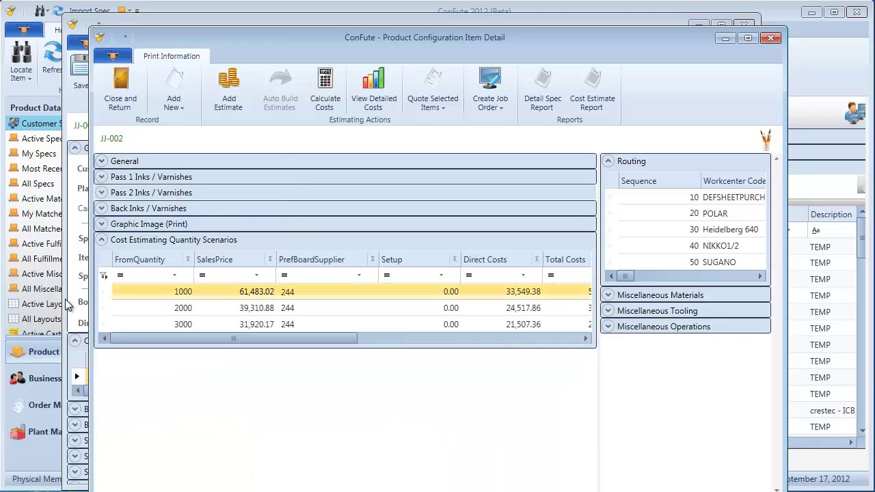
{"action": "left_click", "coordinate": [241, 294]}
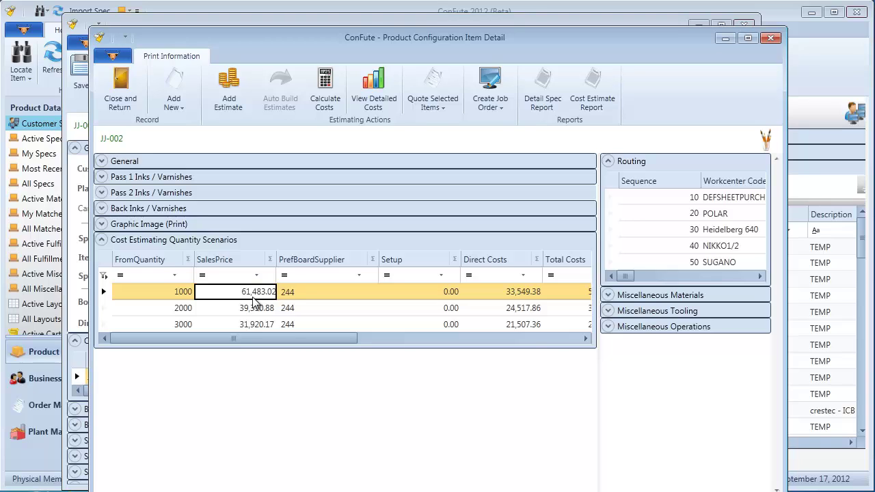
Step: Open the detailed costs, expand the 1,000-quantity estimate and group its cost lines by Group
{"action": "left_click", "coordinate": [373, 89]}
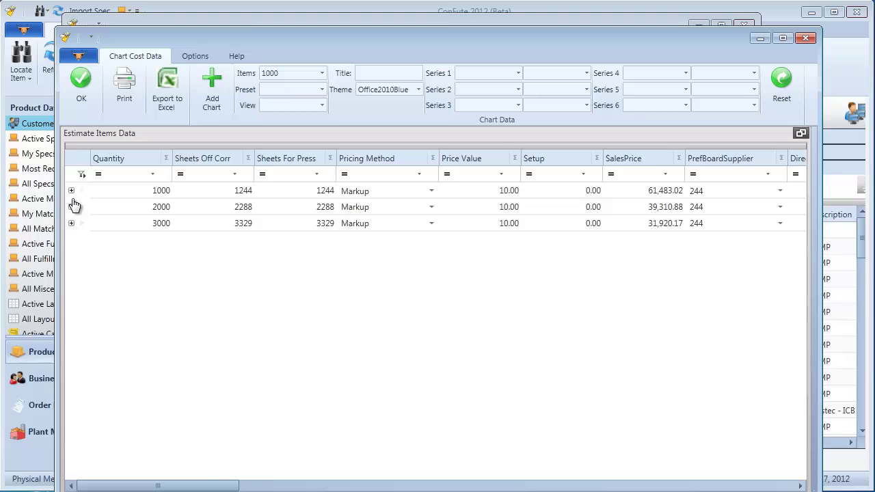
{"action": "left_click", "coordinate": [71, 190]}
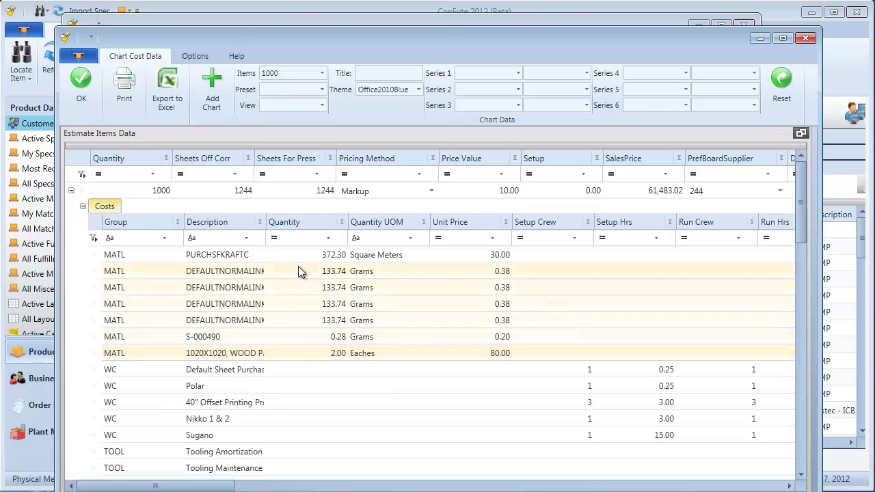
{"action": "left_click_drag", "start_coordinate": [151, 225], "coordinate": [140, 165]}
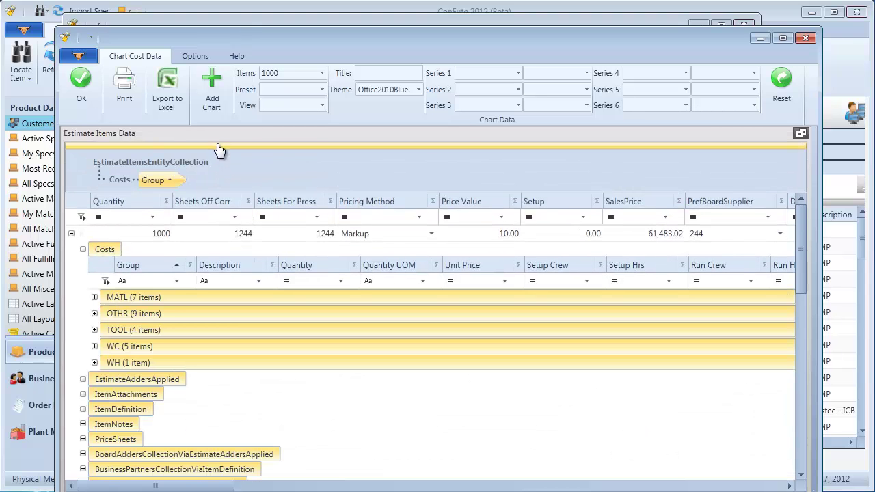
{"action": "scroll", "coordinate": [217, 149], "scroll_direction": "down", "scroll_amount": 1}
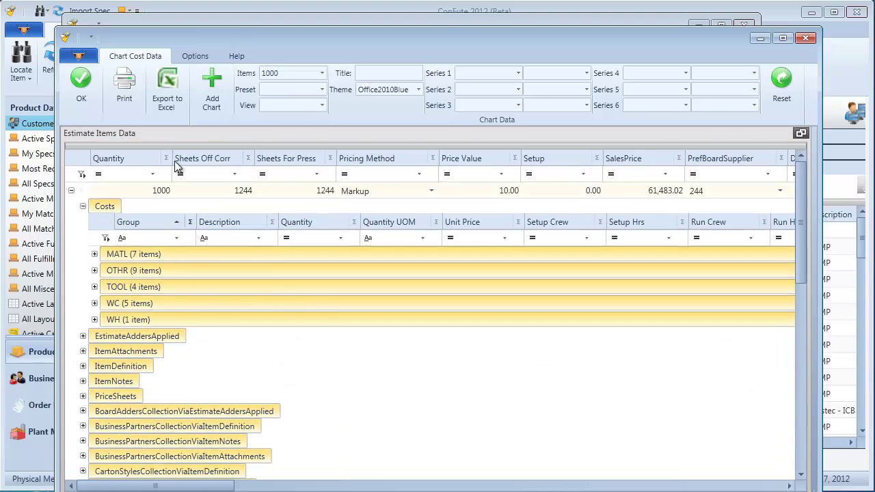
Step: Close the detailed costs and the print configuration, and save and close the JJ-002 spec
{"action": "left_click", "coordinate": [81, 81]}
{"action": "left_click", "coordinate": [121, 85]}
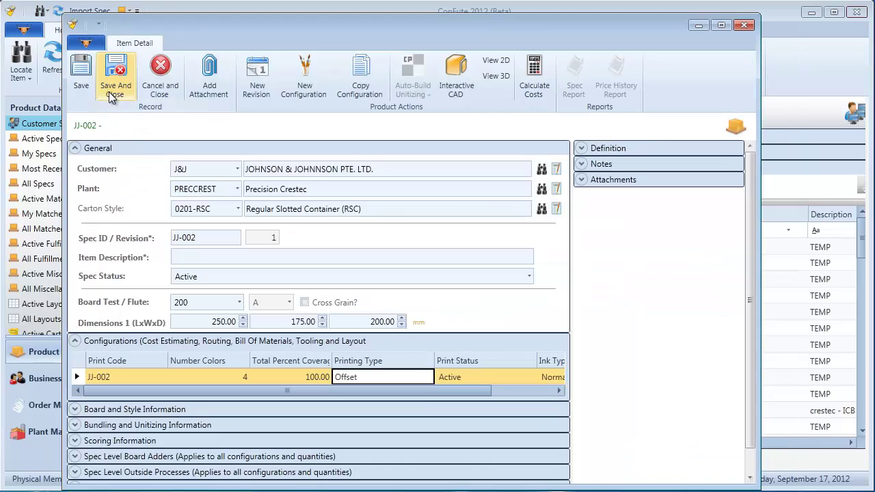
{"action": "left_click", "coordinate": [116, 87]}
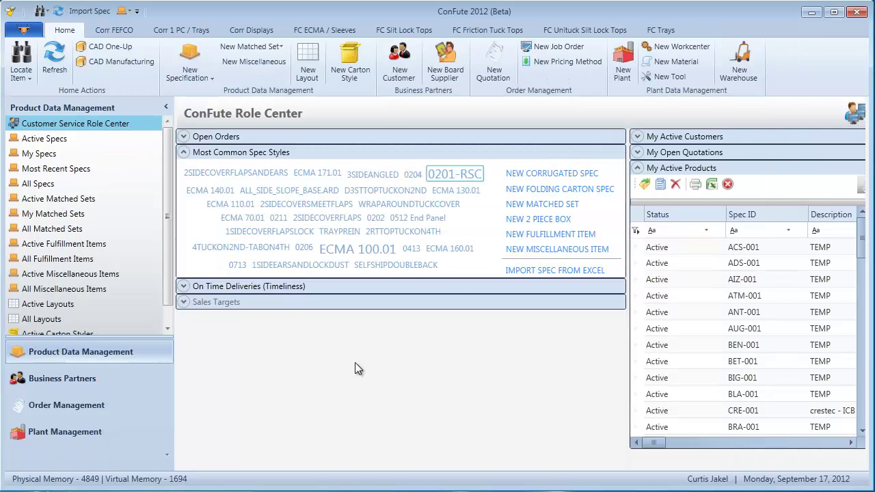
Step: Start a new corrugated spec from the 0217 - CUST8 style in the FEFCO 200 series
{"action": "left_click", "coordinate": [114, 29]}
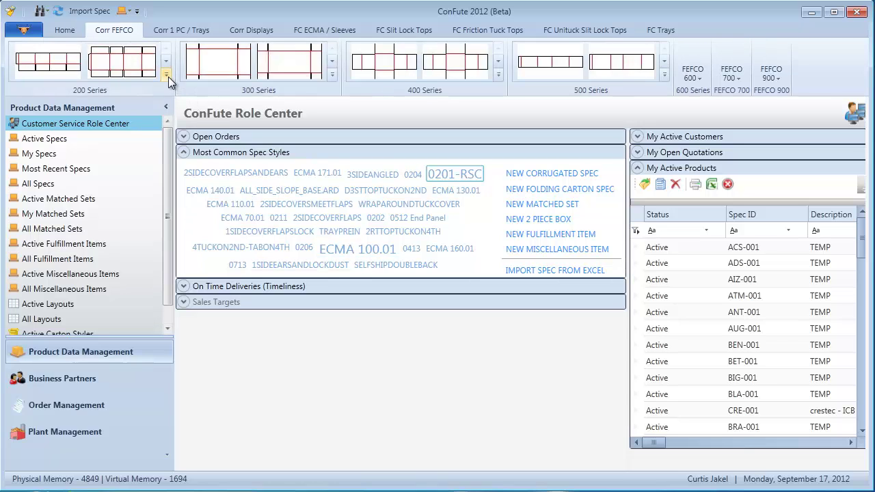
{"action": "left_click", "coordinate": [166, 76]}
{"action": "left_click_drag", "start_coordinate": [168, 487], "coordinate": [558, 472]}
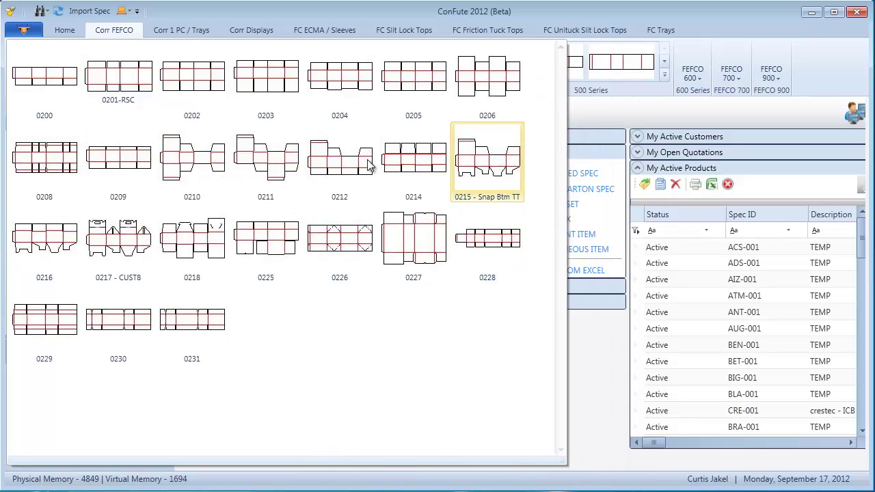
{"action": "left_click", "coordinate": [106, 232]}
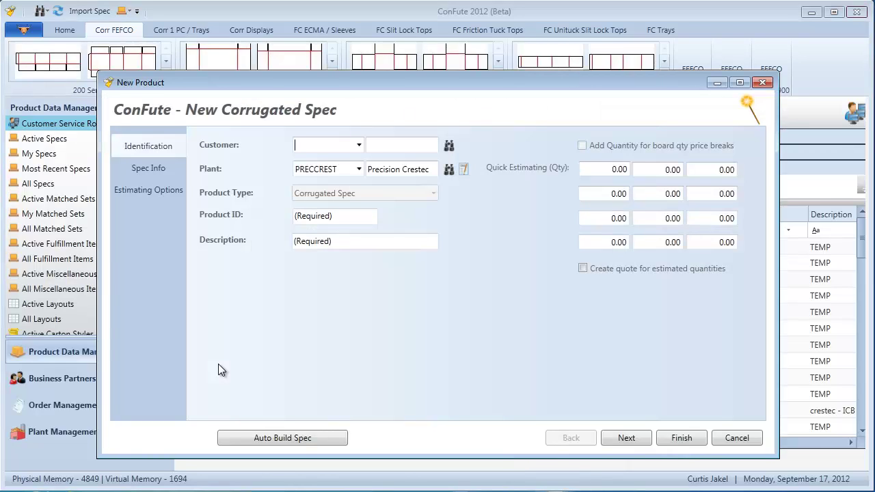
Step: Assign the new spec to the customer Crafters Export with product ID CRA-002
{"action": "type", "text": "cr"}
{"action": "key", "text": "Tab"}
{"action": "key", "text": "Tab"}
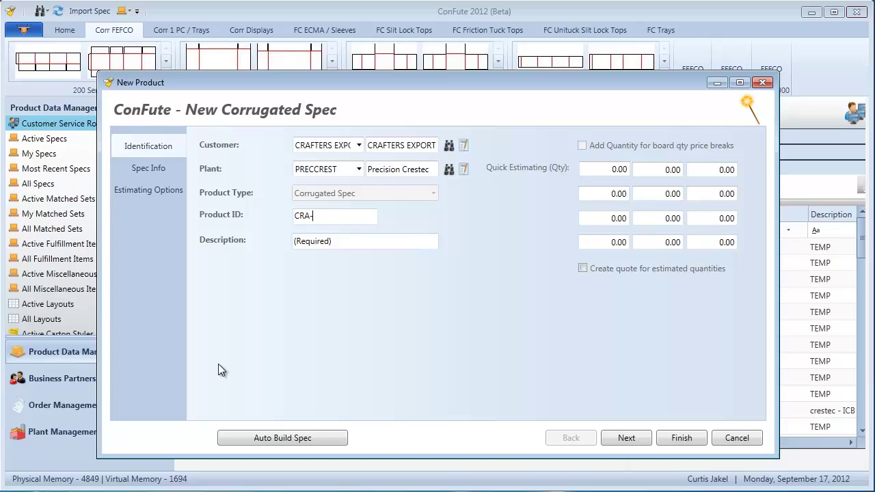
{"action": "type", "text": "CRA-002"}
{"action": "key", "text": "Tab"}
{"action": "key", "text": "Tab"}
Step: Enter quick estimating quantities of 1,000, 2,000, 5,000 and 10,000 and enable creating a quote for them
{"action": "type", "text": "1000"}
{"action": "key", "text": "Tab"}
{"action": "type", "text": "2,000"}
{"action": "key", "text": "Tab"}
{"action": "type", "text": "5000"}
{"action": "key", "text": "Tab"}
{"action": "type", "text": "10000"}
{"action": "key", "text": "Tab"}
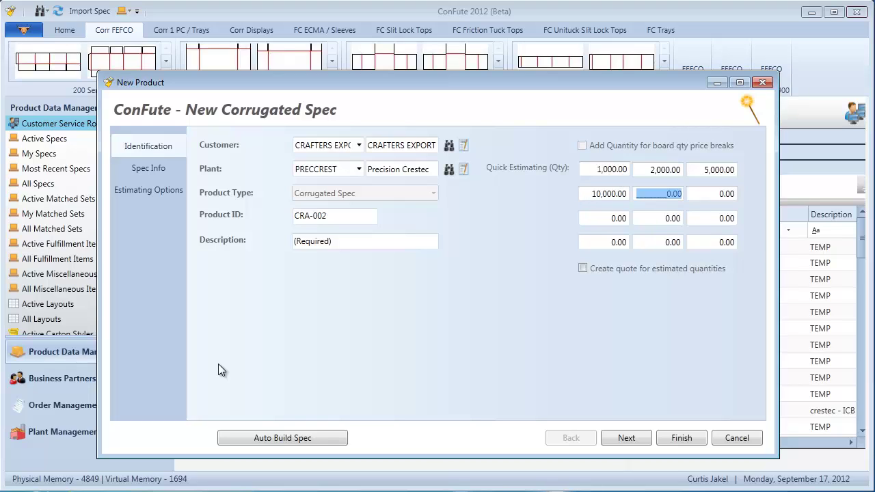
{"action": "left_click", "coordinate": [583, 268]}
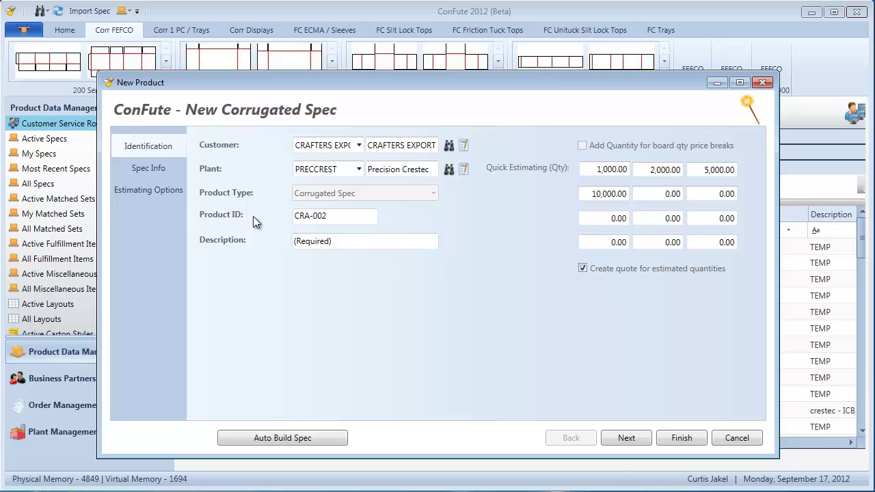
Step: Check the estimating options and set the spec's board test to 200, flute to C and printed colours to 4
{"action": "left_click", "coordinate": [172, 191]}
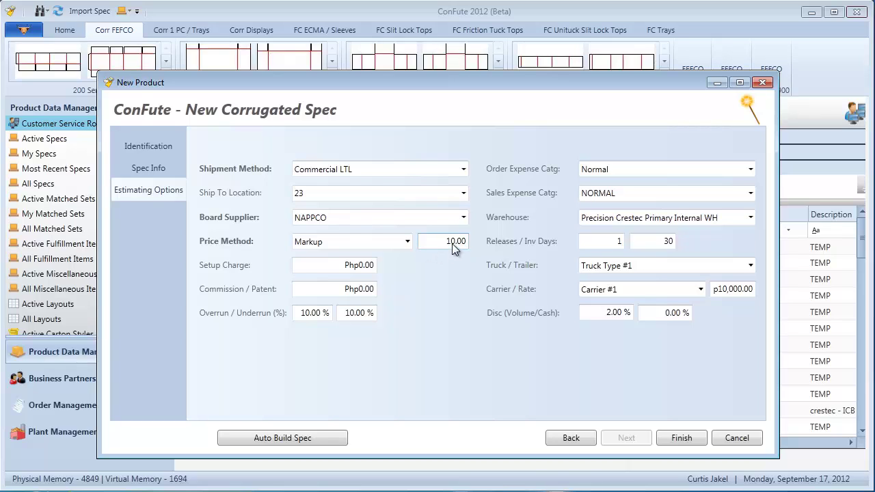
{"action": "left_click", "coordinate": [170, 171]}
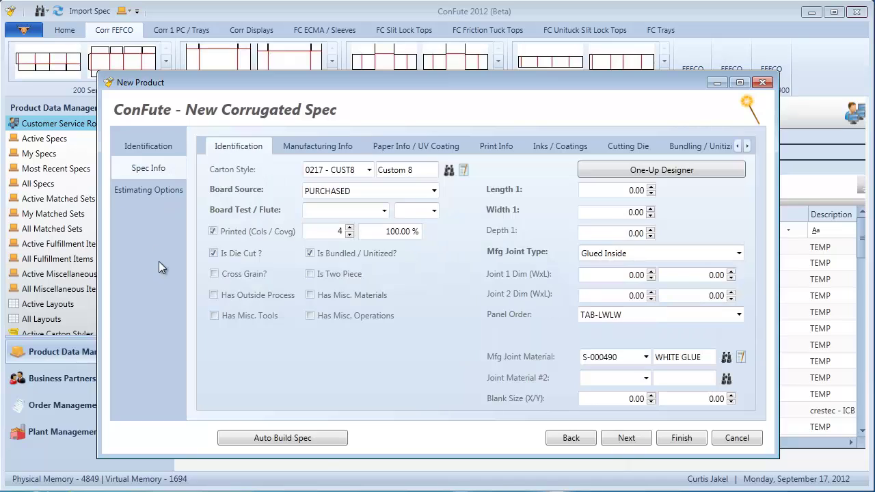
{"action": "key", "text": "Tab"}
{"action": "key", "text": "Tab"}
{"action": "key", "text": "Tab"}
{"action": "key", "text": "Tab"}
{"action": "type", "text": "200"}
{"action": "key", "text": "Tab"}
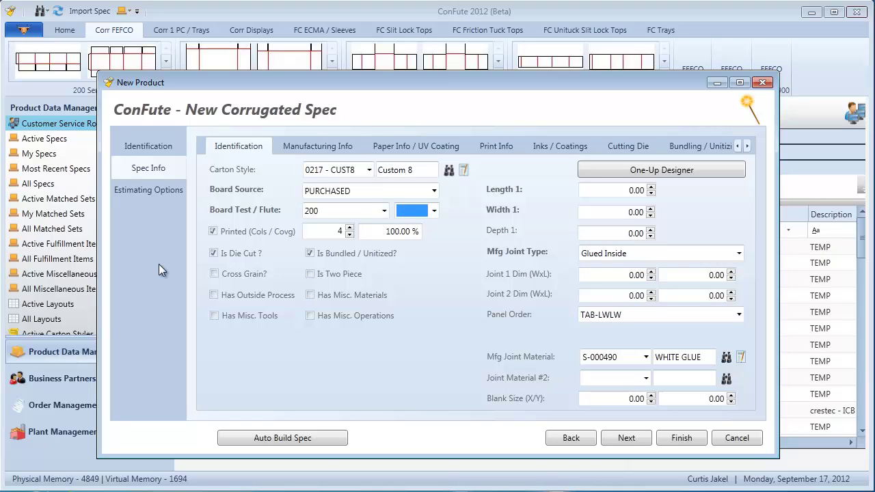
{"action": "type", "text": "C"}
{"action": "key", "text": "Tab"}
{"action": "type", "text": "4"}
{"action": "key", "text": "Tab"}
{"action": "key", "text": "Tab"}
{"action": "key", "text": "Tab"}
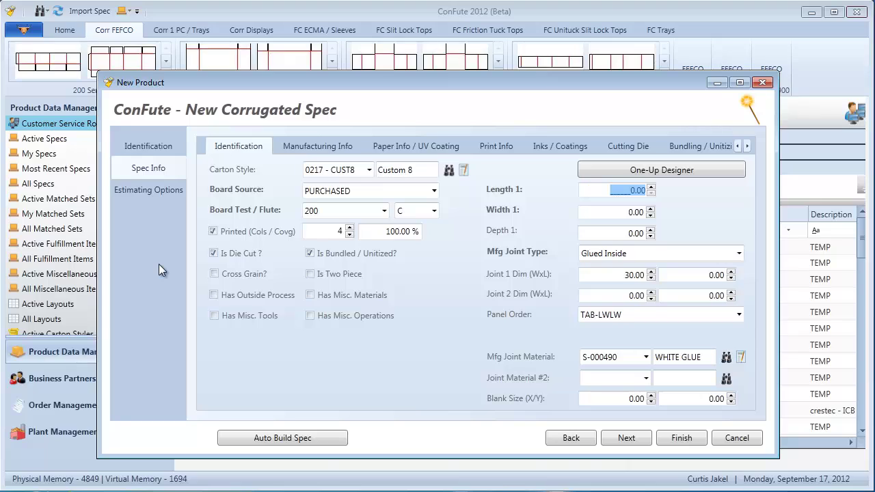
Step: Set the carton dimensions to length 225, width 125 and depth 200, keeping the default joint dimensions
{"action": "type", "text": "225"}
{"action": "key", "text": "Tab"}
{"action": "type", "text": "125"}
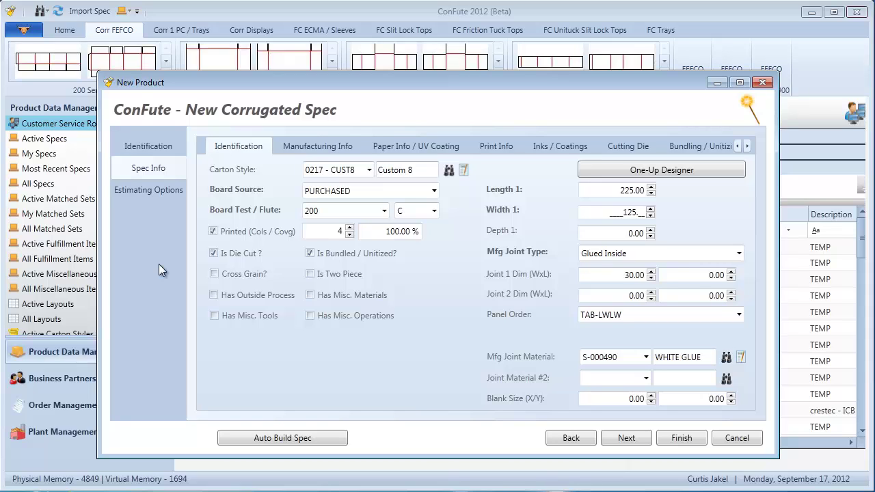
{"action": "key", "text": "Tab"}
{"action": "type", "text": "200"}
{"action": "key", "text": "Tab"}
{"action": "key", "text": "Tab"}
{"action": "key", "text": "Tab"}
{"action": "key", "text": "Tab"}
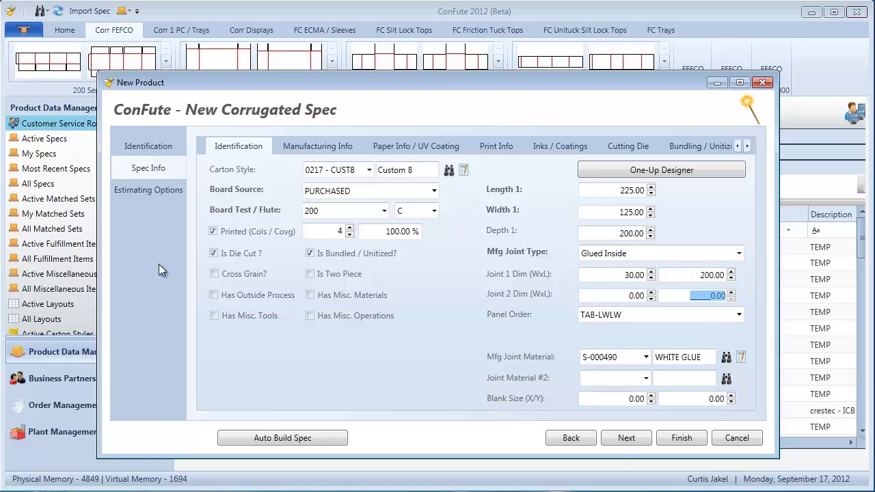
Step: Auto-build the spec with all build options calculated and finish the new product to generate its quote
{"action": "left_click", "coordinate": [299, 437]}
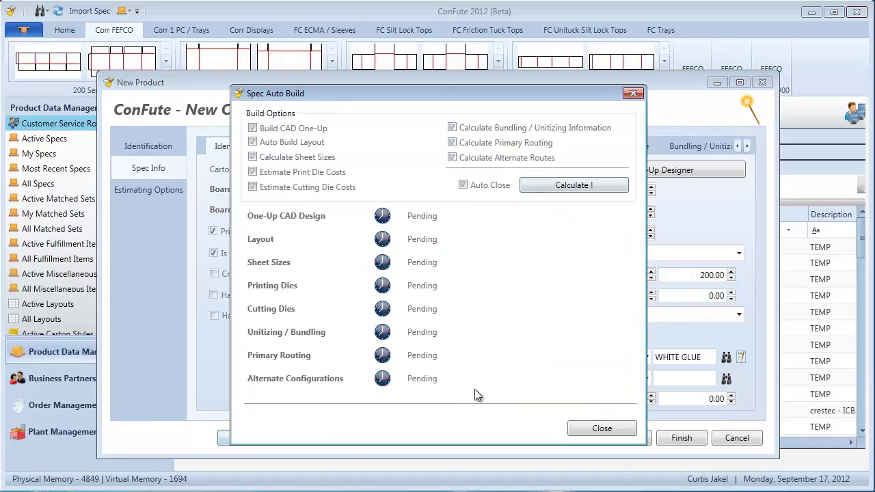
{"action": "left_click", "coordinate": [597, 185]}
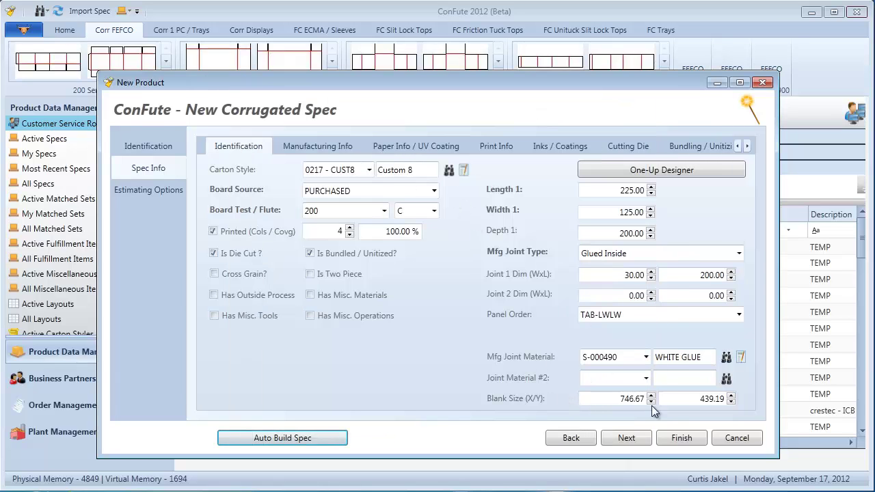
{"action": "left_click", "coordinate": [677, 438]}
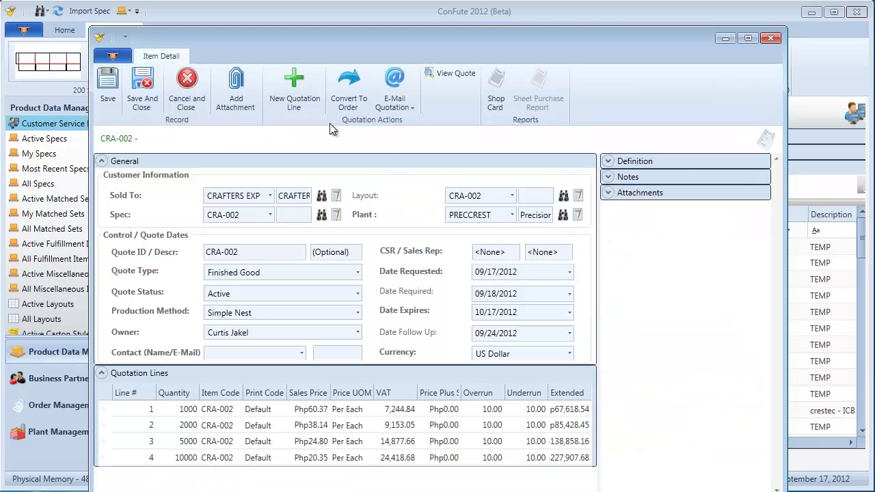
Step: Save the CRA-002 quotation for Crafters Export
{"action": "left_click", "coordinate": [108, 85]}
{"action": "left_click", "coordinate": [472, 313]}
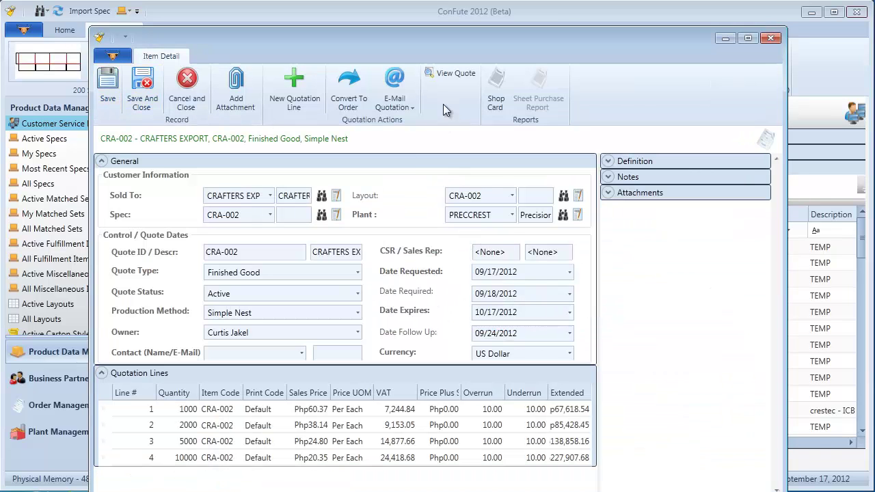